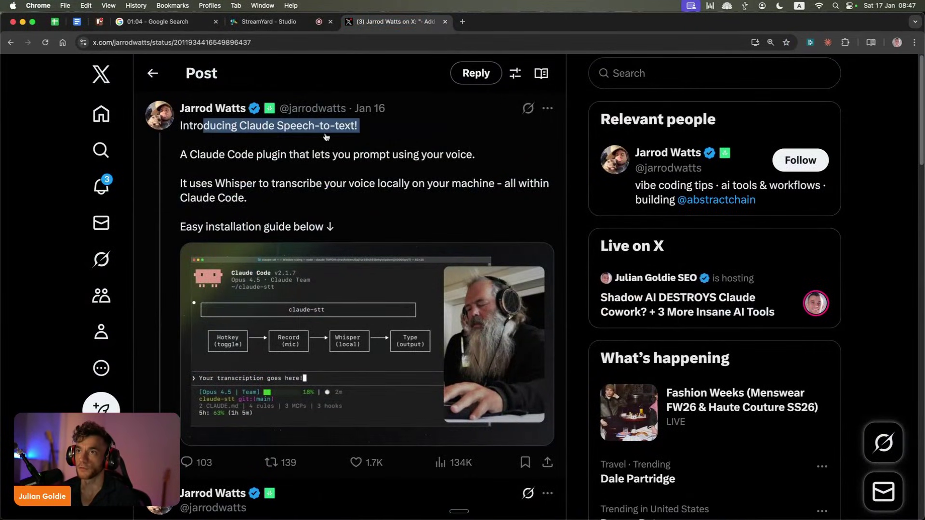
# - Expand the Claude Speech-to-text post and start a blank Google Doc via docs.new in a new tab
pyautogui.click(250, 158)
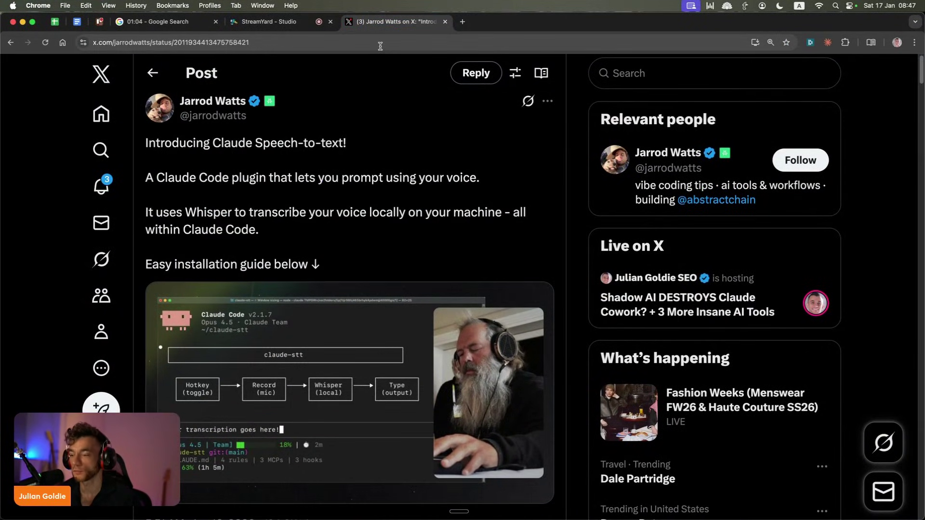
pyautogui.press('super+t')
pyautogui.write('docs.new')
pyautogui.press('Return')
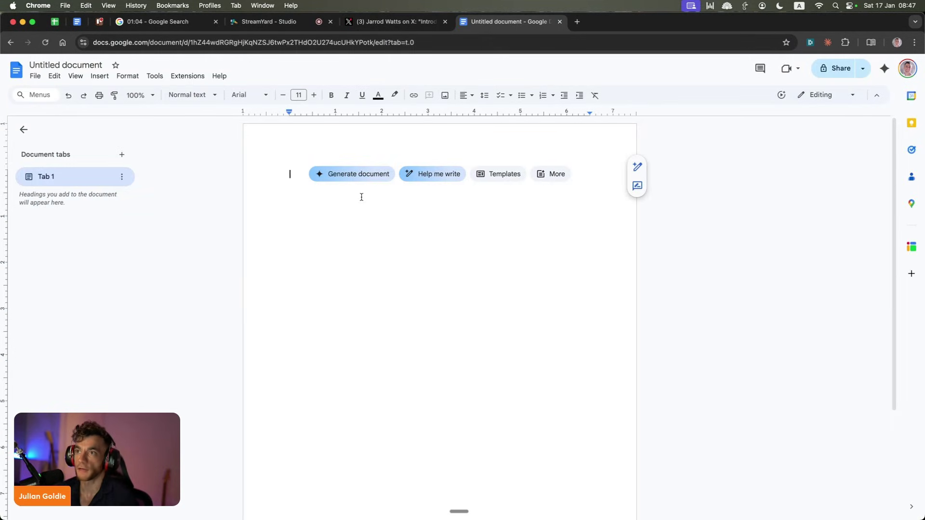
# - Dictate a test sentence with the fn hotkey, select it, and close the document tab
pyautogui.press('fn')
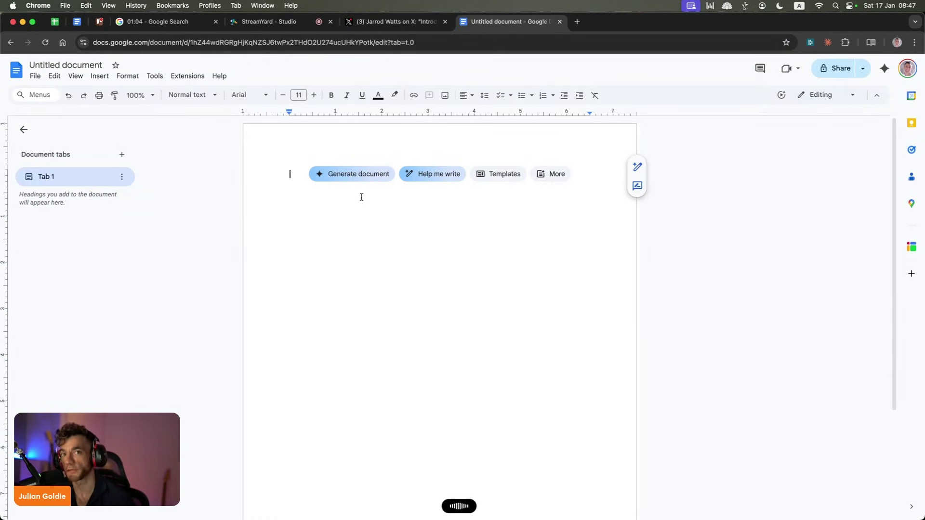
pyautogui.press('fn')
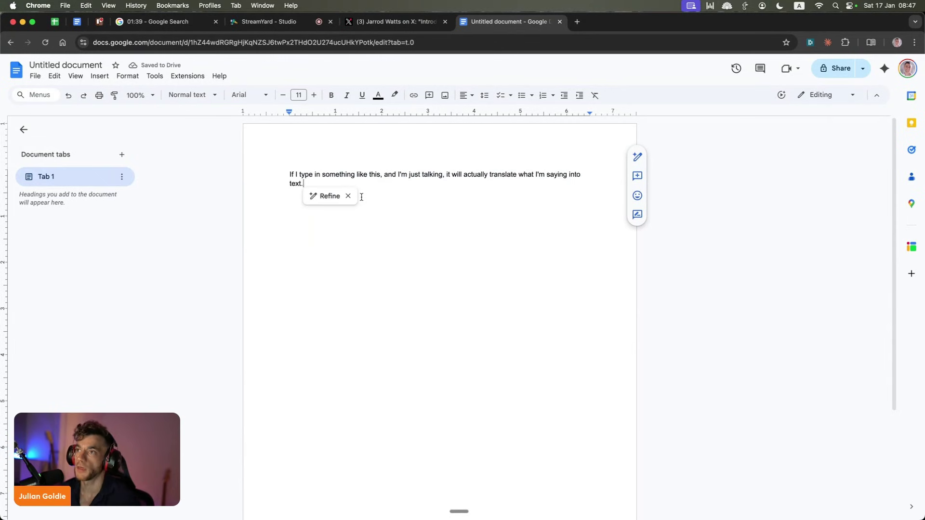
pyautogui.scroll(5, 361, 197)
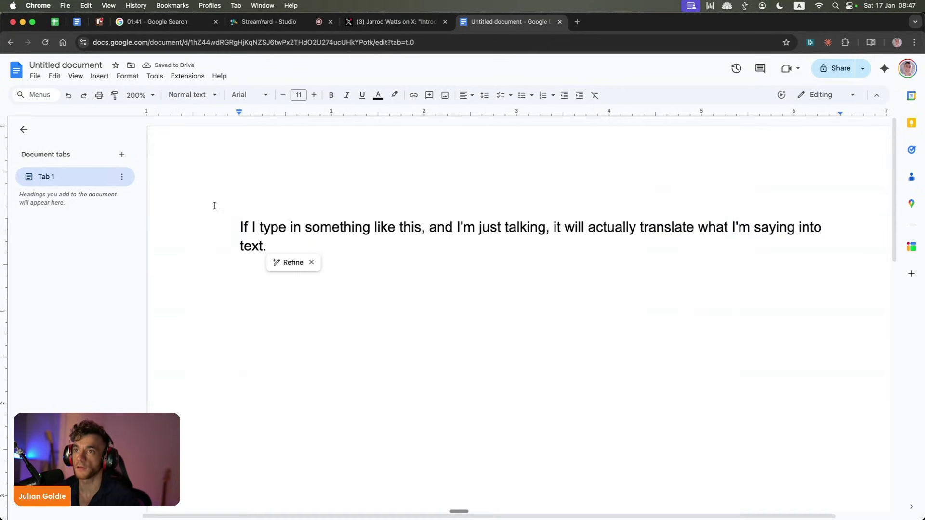
pyautogui.press('super+a')
pyautogui.press('super+w')
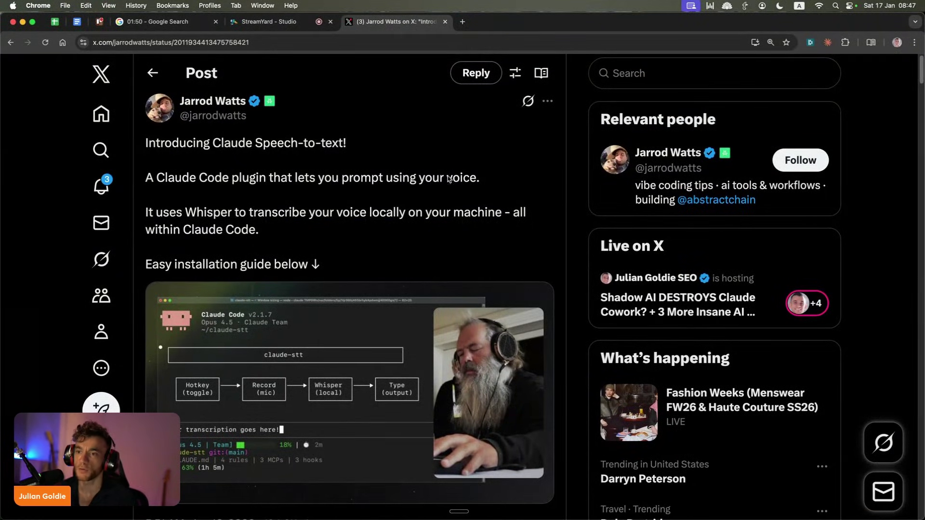
# - Open the installation-guide reply, select its marketplace add command, and open the claude-stt GitHub link
pyautogui.scroll(-1, 111, 318)
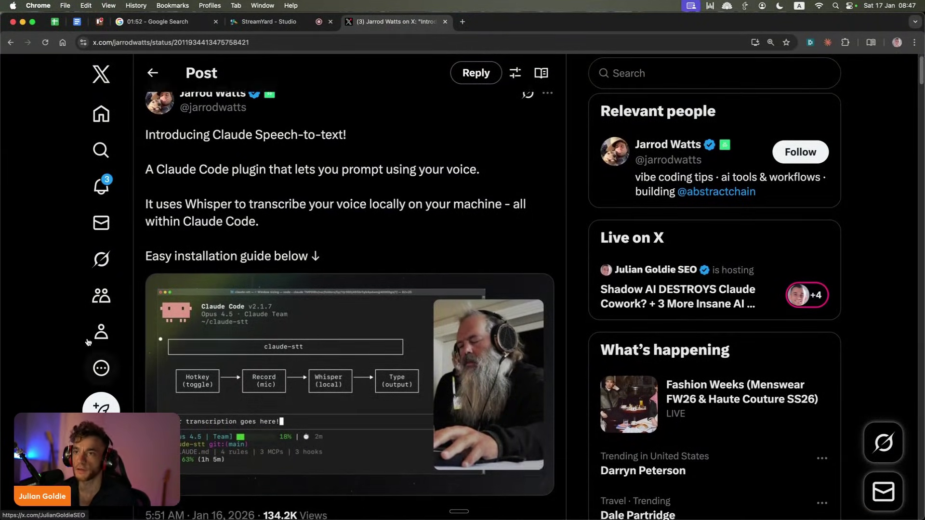
pyautogui.scroll(-2, 289, 343)
pyautogui.scroll(3, 251, 193)
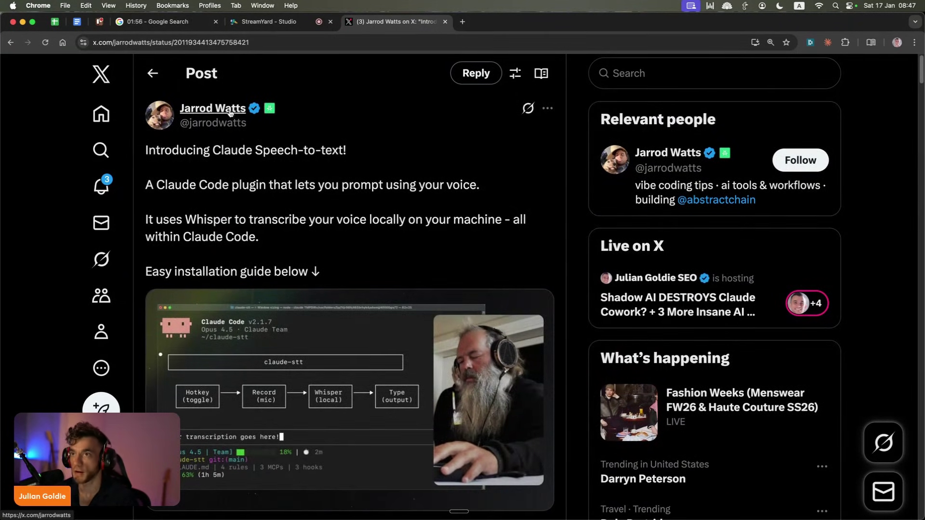
pyautogui.scroll(-3, 156, 247)
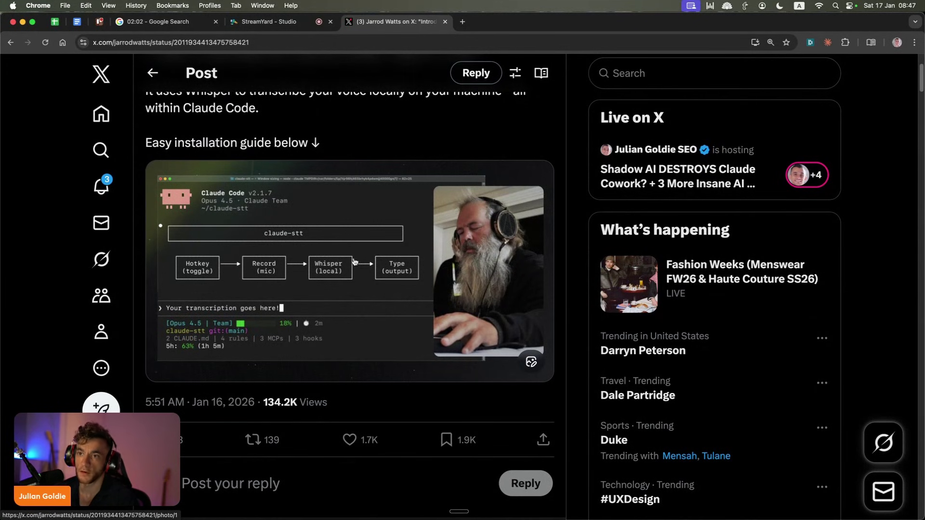
pyautogui.scroll(-9, 303, 313)
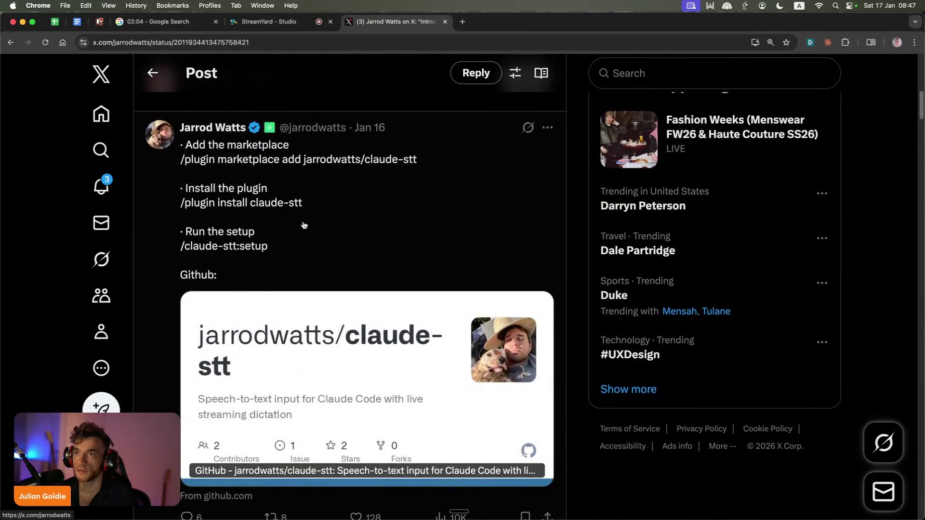
pyautogui.click(304, 219)
pyautogui.tripleClick(226, 163)
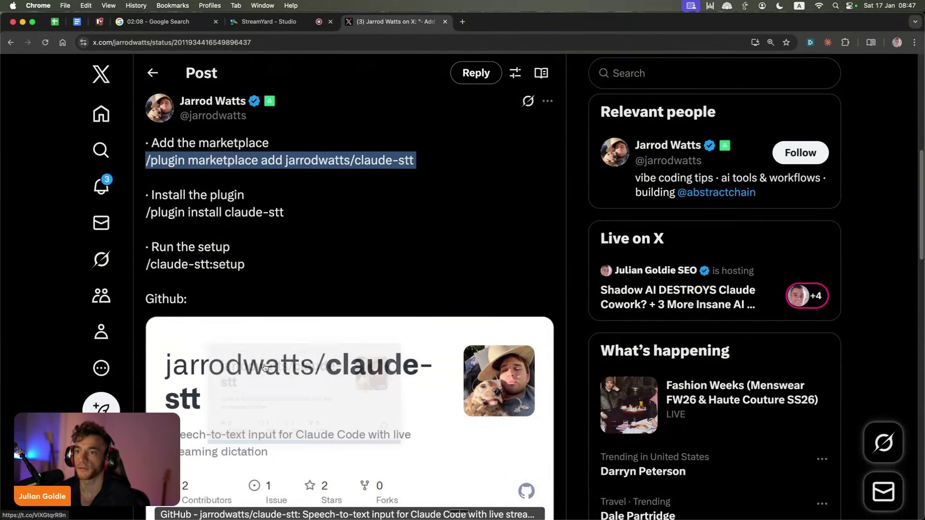
pyautogui.keyDown('super'); pyautogui.click(291, 382); pyautogui.keyUp('super')
# - Switch to the GitHub repository tab and open the suggested Skool page in a new tab
pyautogui.click(484, 21)
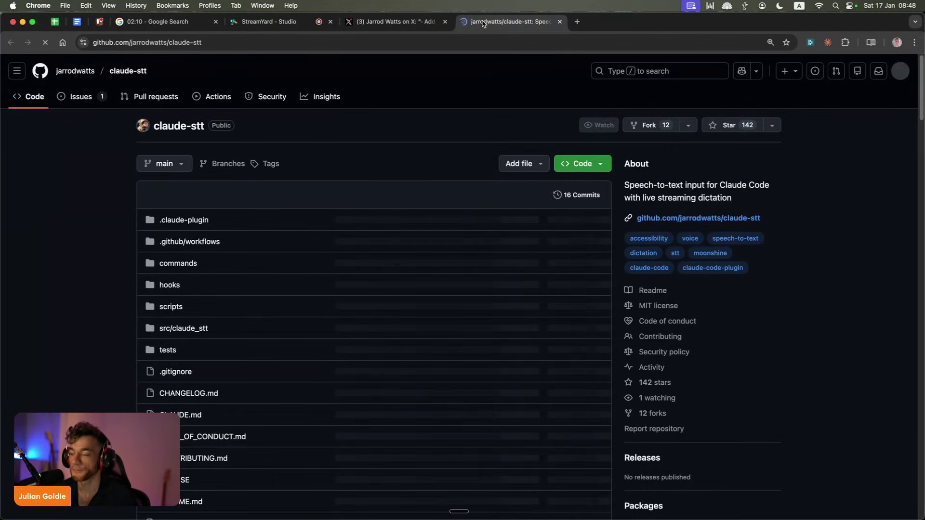
pyautogui.press('super+t')
pyautogui.write('ai succ')
pyautogui.press('Return')
pyautogui.click(483, 22)
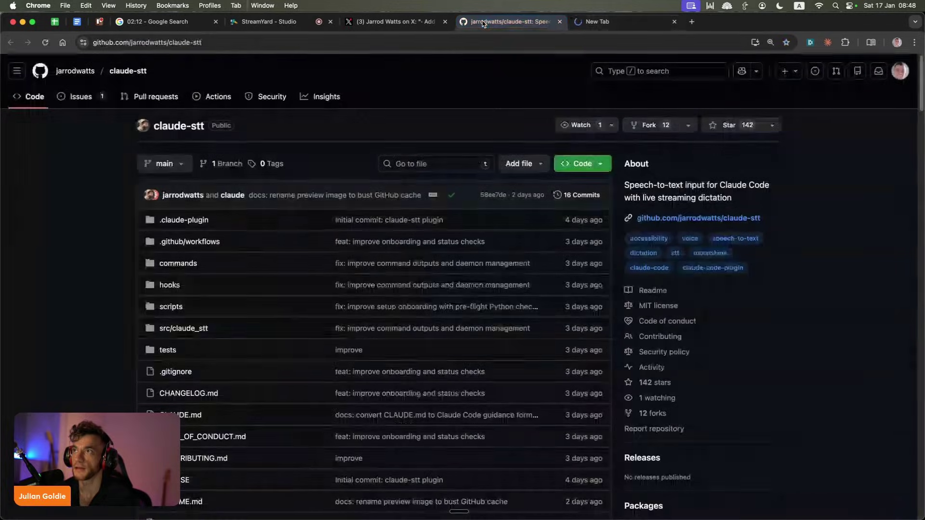
pyautogui.scroll(-5, 427, 179)
pyautogui.scroll(5, 409, 101)
# - Copy the repo URL, open Skool's January 2026 Part 2 course, and type '## RESOURCES'
pyautogui.click(602, 38)
pyautogui.press('super+c')
pyautogui.click(606, 22)
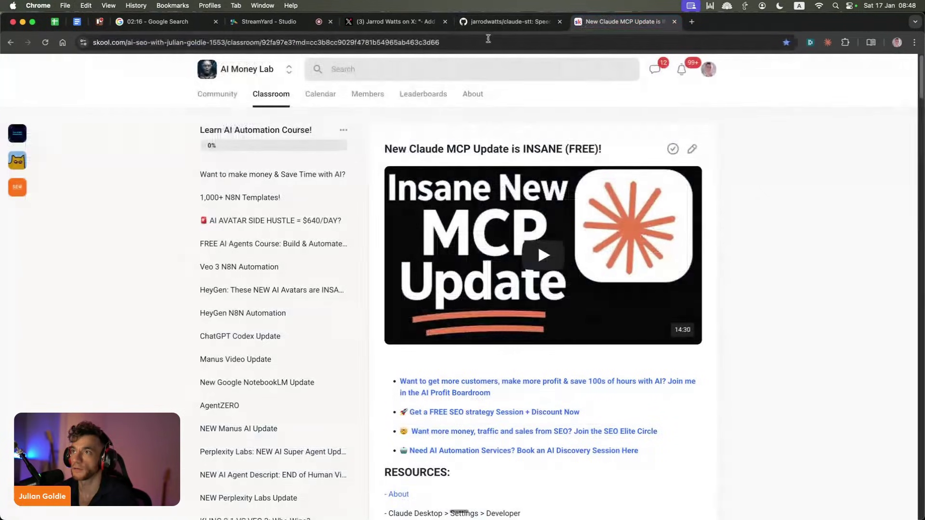
pyautogui.click(271, 94)
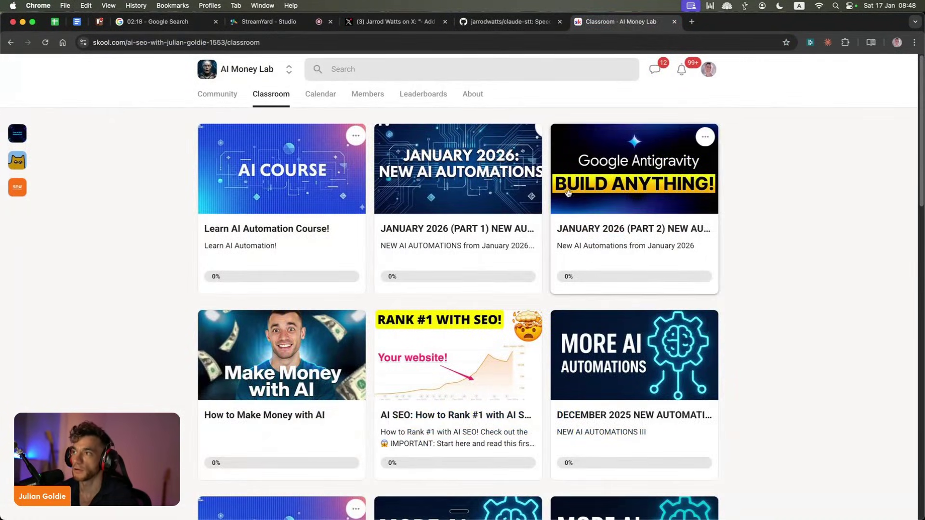
pyautogui.click(552, 191)
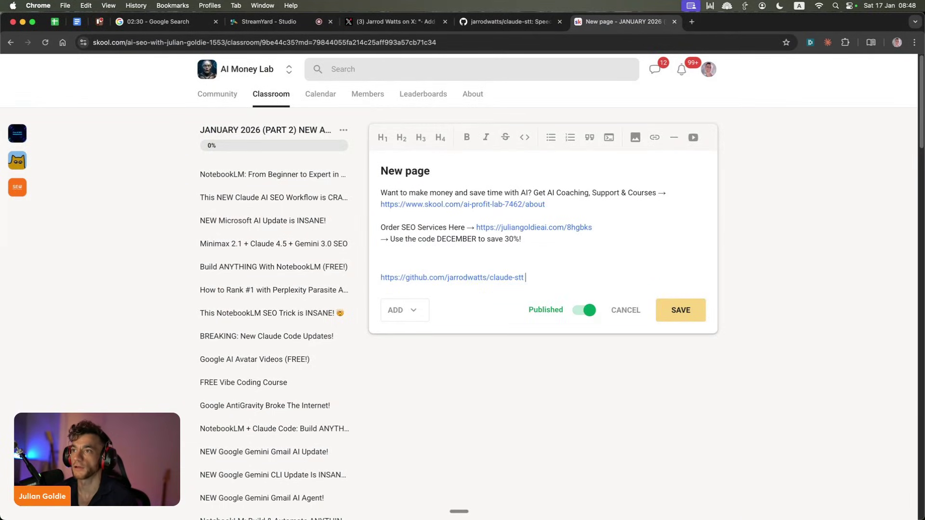
pyautogui.write('## RESOU')
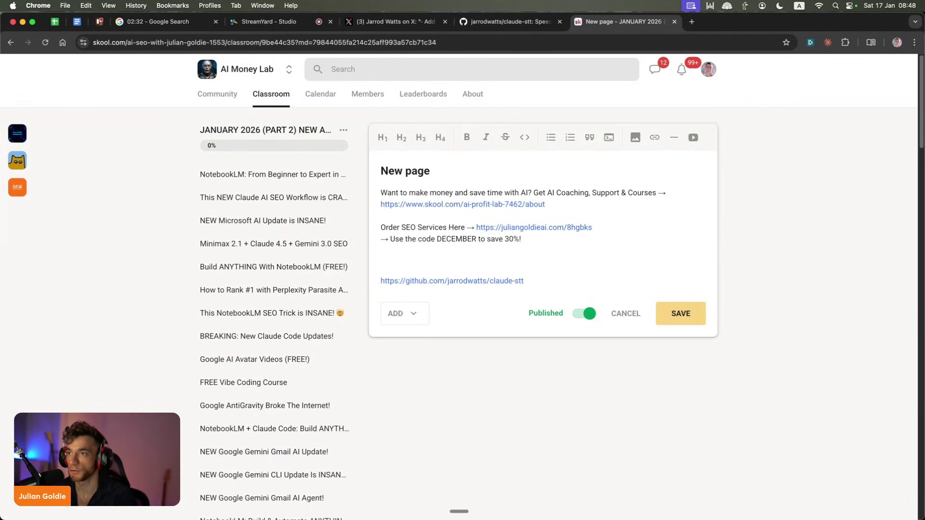
pyautogui.write('RCES')
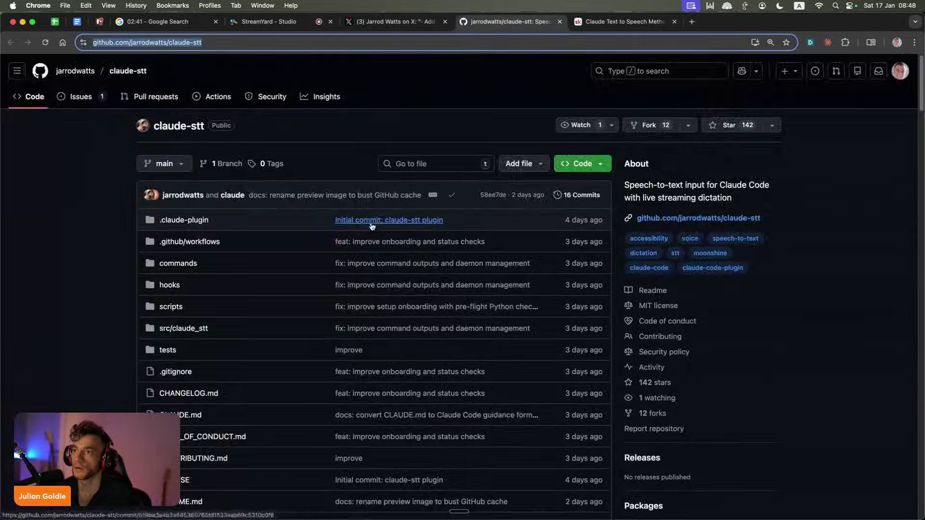
# - Scroll the README to Install and highlight the line about running the commands in Claude Code
pyautogui.scroll(-20, 385, 270)
pyautogui.scroll(10, 449, 247)
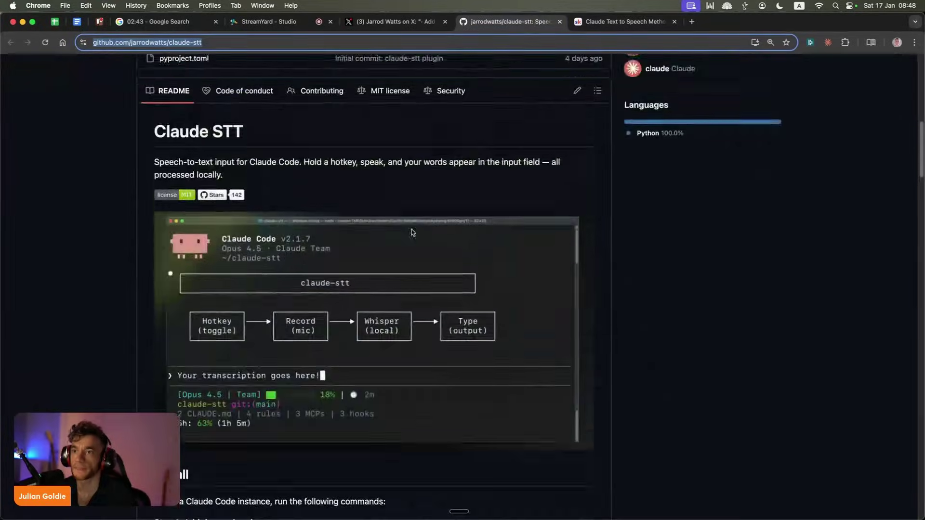
pyautogui.scroll(-5, 215, 316)
pyautogui.click(160, 267)
pyautogui.tripleClick(393, 250)
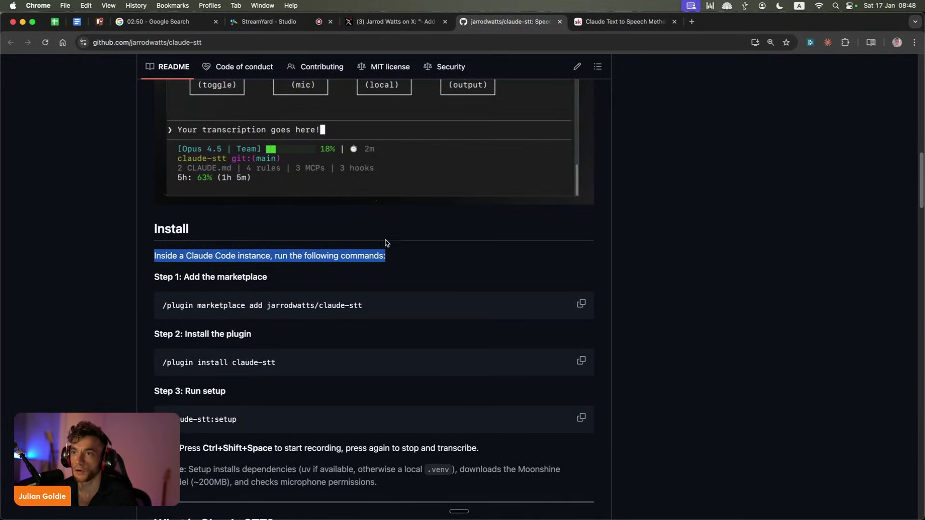
pyautogui.scroll(-3, 222, 270)
pyautogui.click(174, 191)
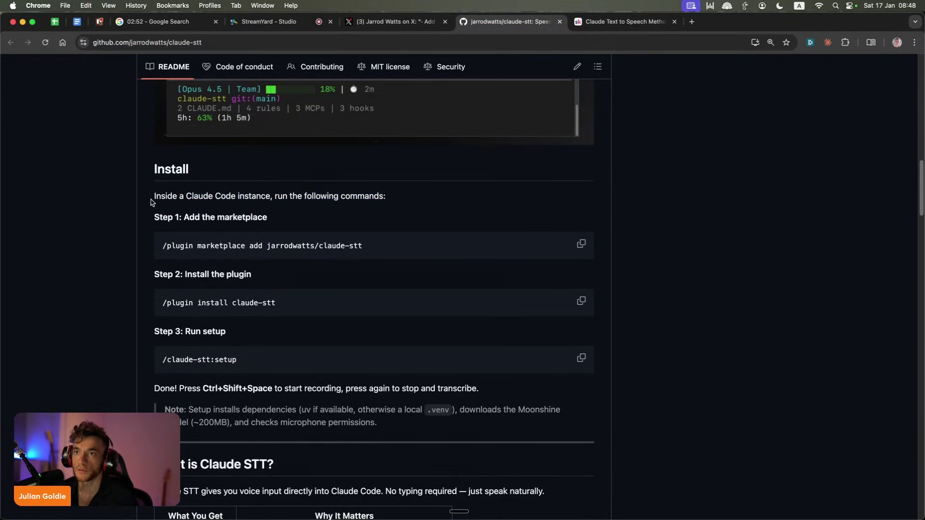
pyautogui.moveTo(151, 201); pyautogui.dragTo(327, 208)
pyautogui.click(420, 198)
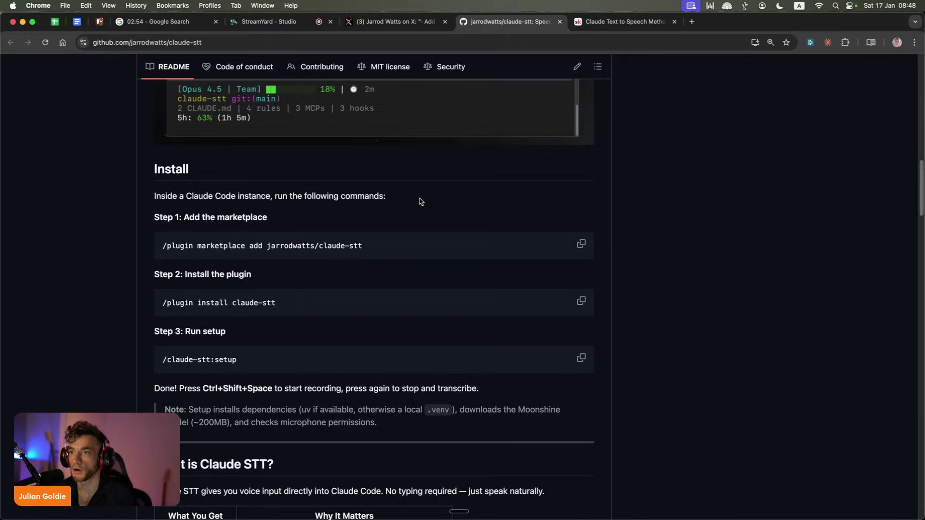
# - Launch Terminal via Spotlight, start claude, enlarge the text, and trust the home folder
pyautogui.press('super+space')
pyautogui.write('term')
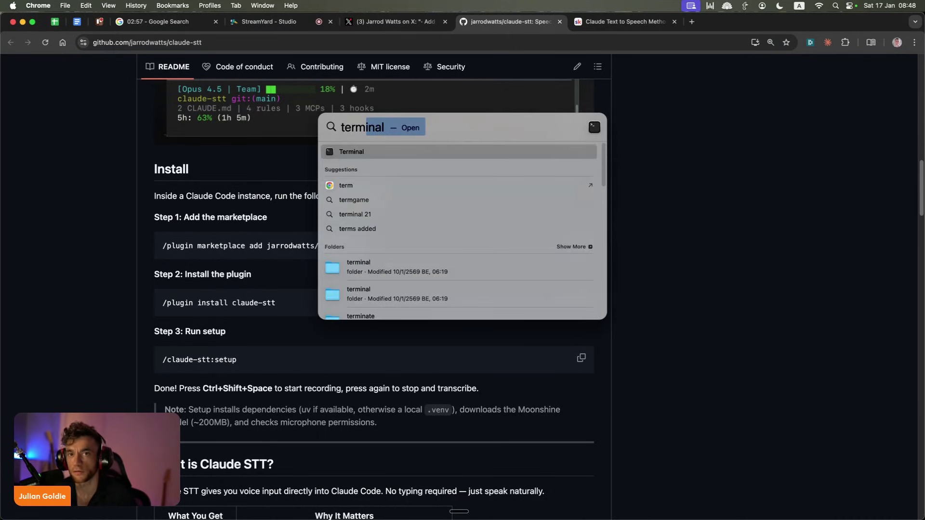
pyautogui.press('Return')
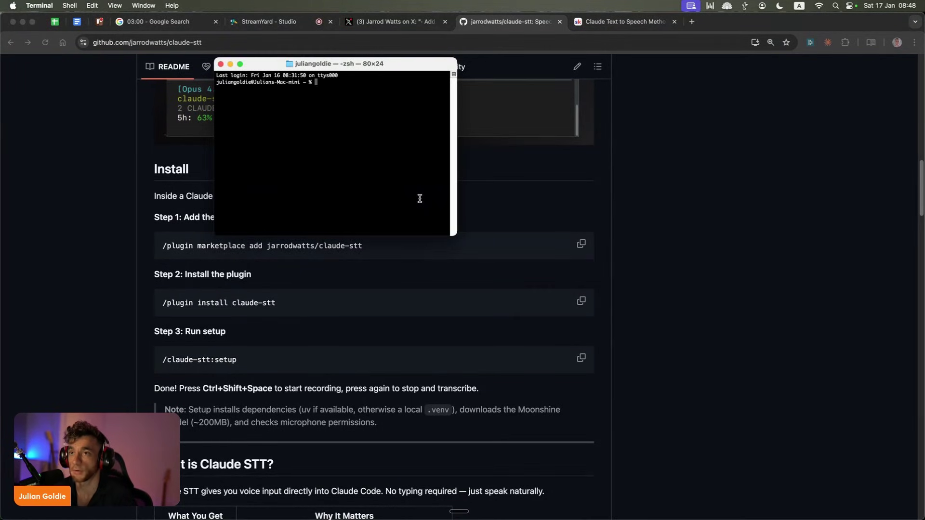
pyautogui.write('claude')
pyautogui.press('Return')
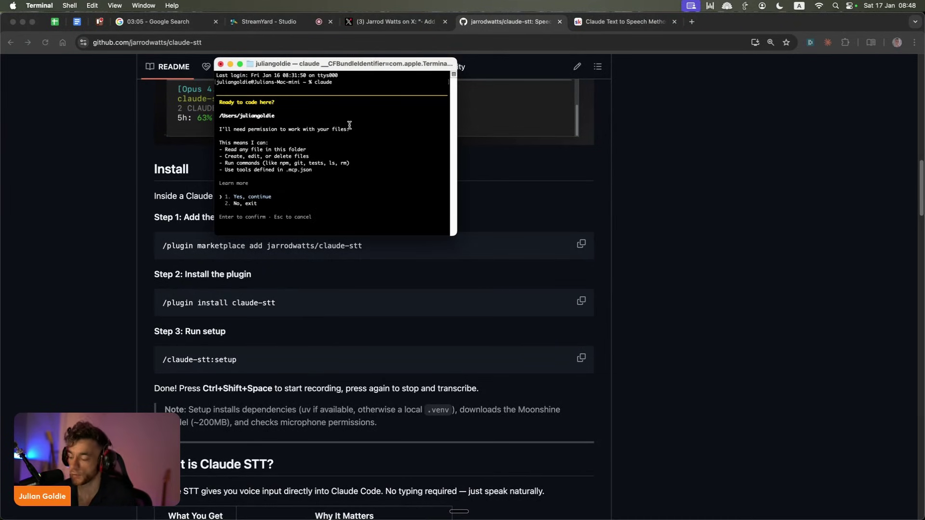
pyautogui.press('super+plus')
pyautogui.press('Return')
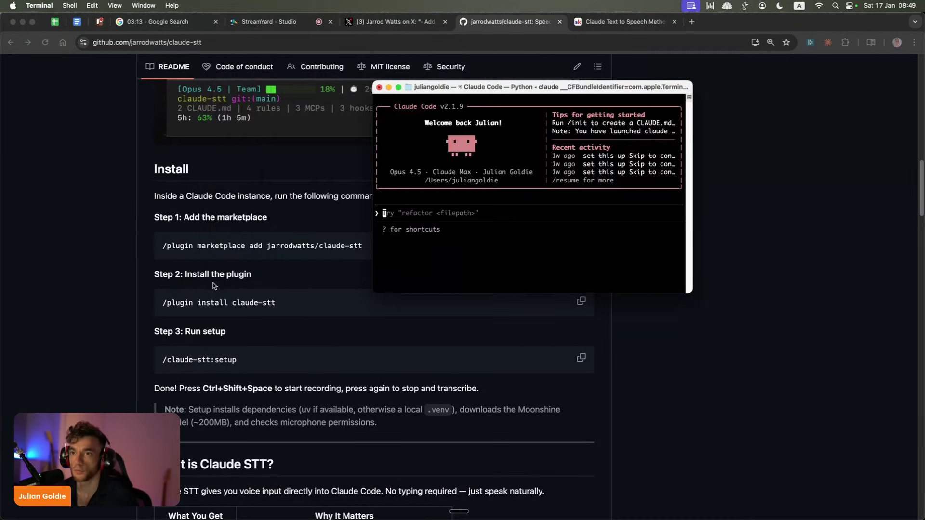
# - Copy the Step 1 marketplace add command from GitHub and run it in Claude Code
pyautogui.click(215, 285)
pyautogui.tripleClick(228, 247)
pyautogui.press('super+c')
pyautogui.click(527, 506)
pyautogui.press('super+v')
pyautogui.press('Return')
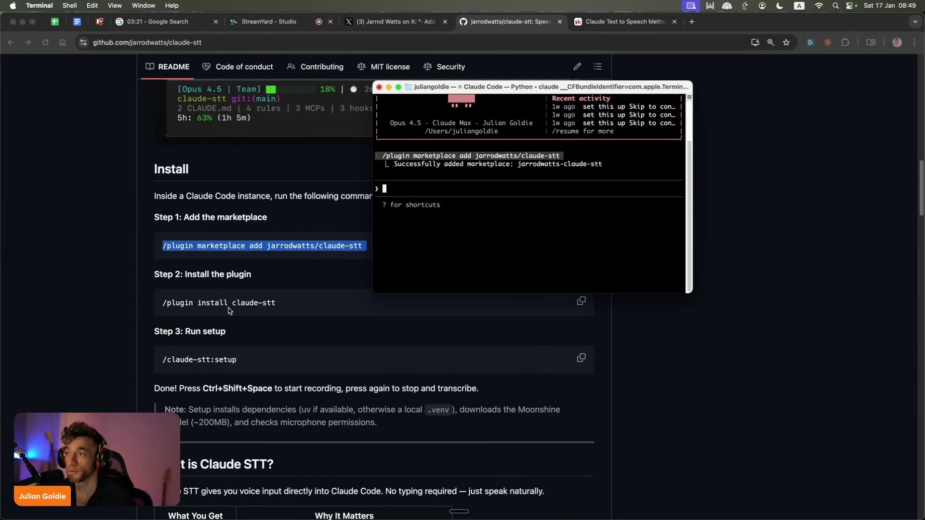
pyautogui.moveTo(163, 303); pyautogui.dragTo(279, 304)
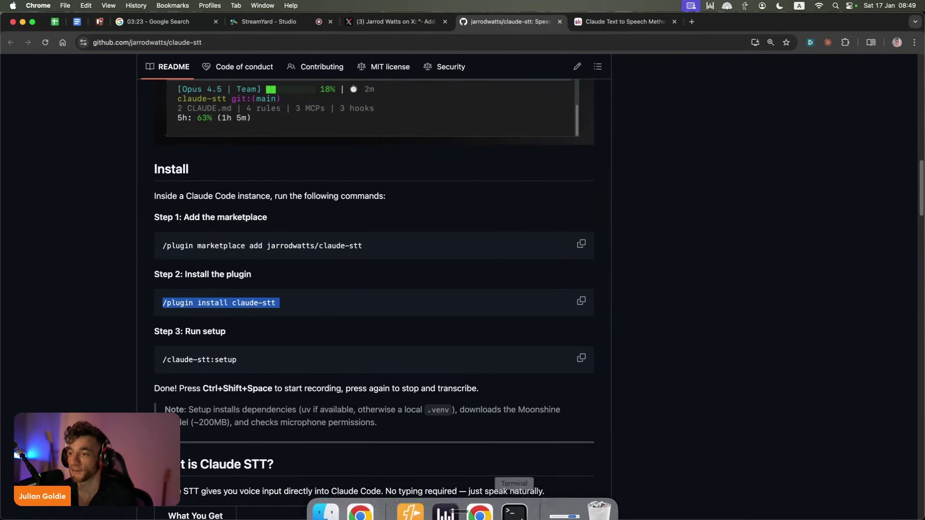
# - Run /plugin install claude-stt and install it for your user scope
pyautogui.click(514, 510)
pyautogui.press('super+v')
pyautogui.press('Return')
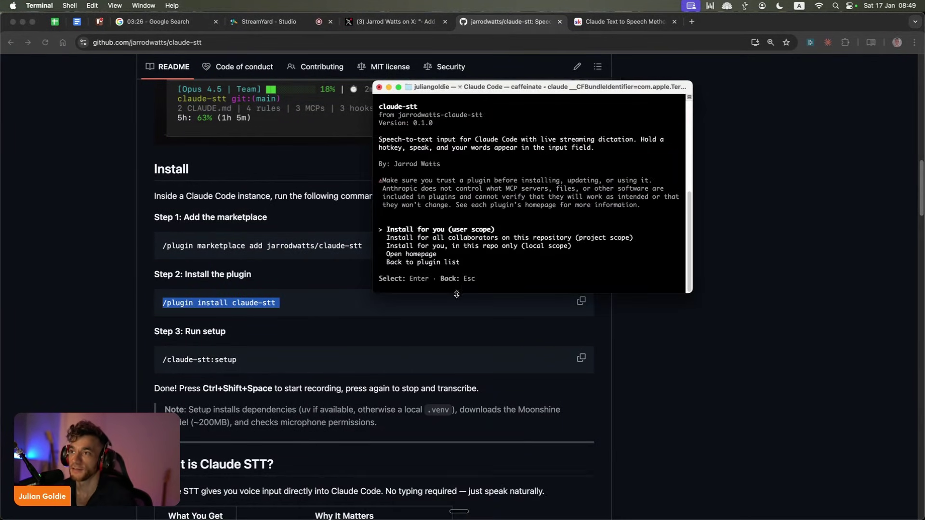
pyautogui.press('Return')
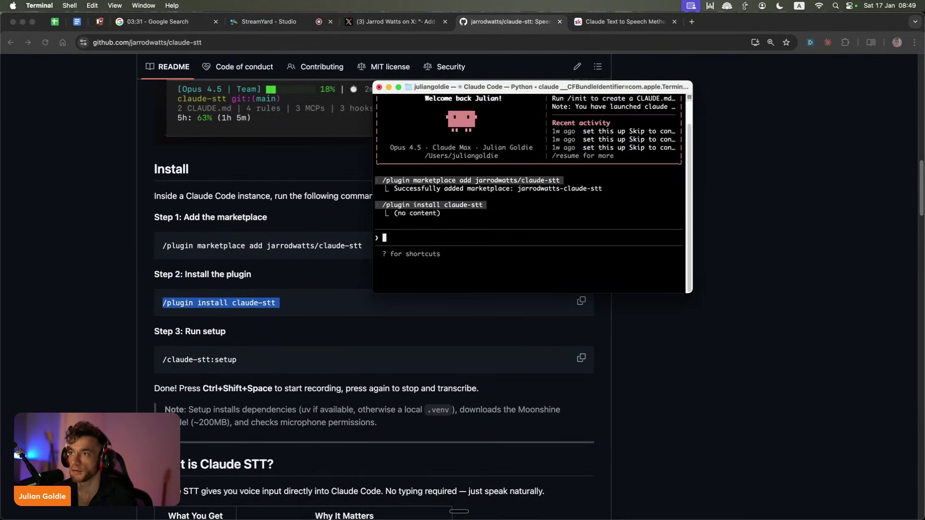
pyautogui.click(602, 337)
pyautogui.click(516, 511)
pyautogui.press('super+v')
pyautogui.press('Return')
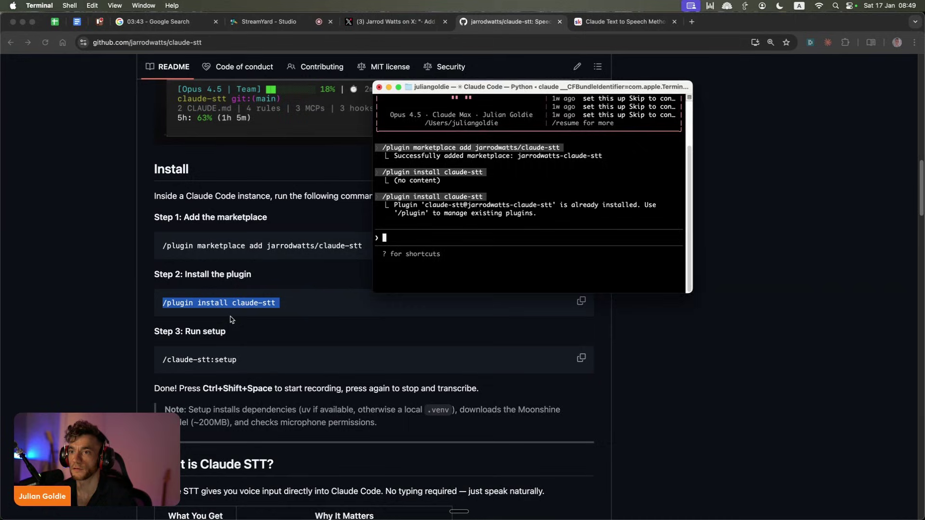
# - Copy the Step 3 /claude-stt:setup command from the README and run it in Claude Code
pyautogui.click(220, 331)
pyautogui.click(581, 358)
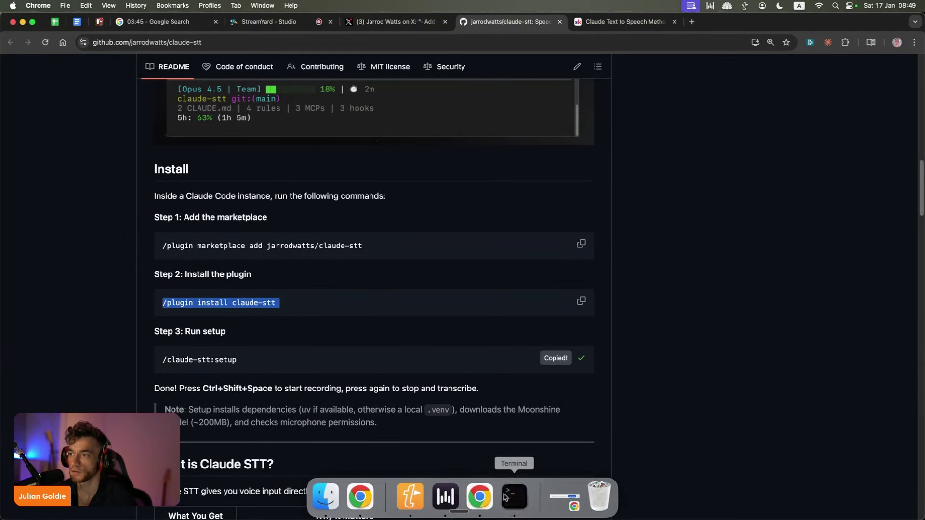
pyautogui.click(514, 496)
pyautogui.press('super+v')
pyautogui.press('Return')
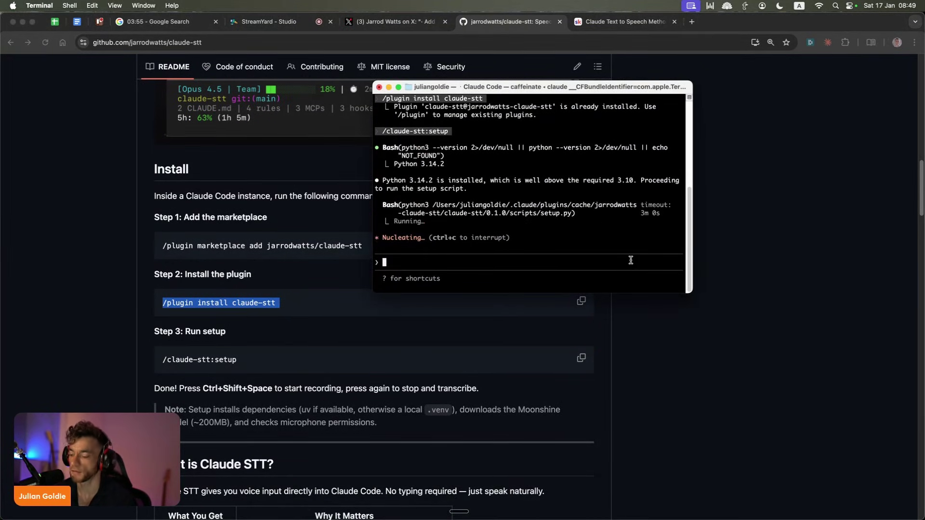
pyautogui.press('super+plus')
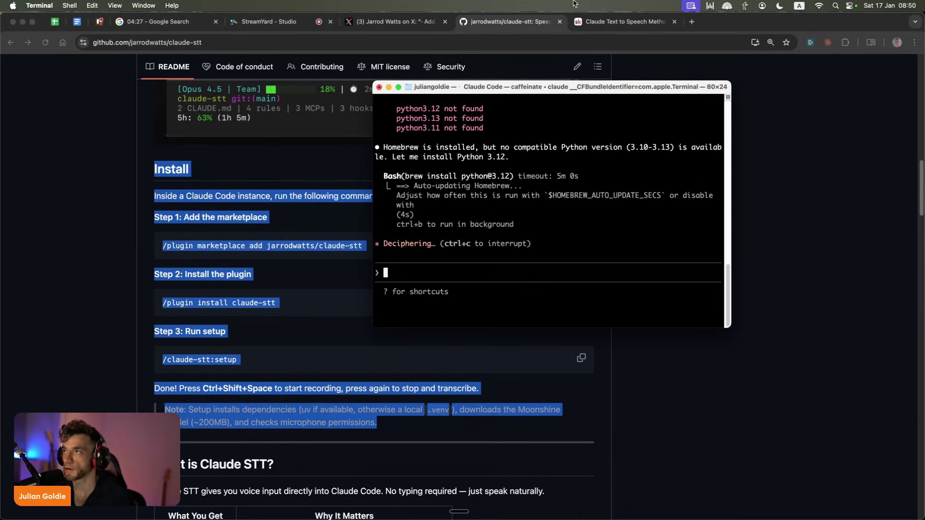
pyautogui.click(588, 27)
# - Edit the Claude Text to Speech Method lesson and paste the install instructions under RESOURCES
pyautogui.click(692, 149)
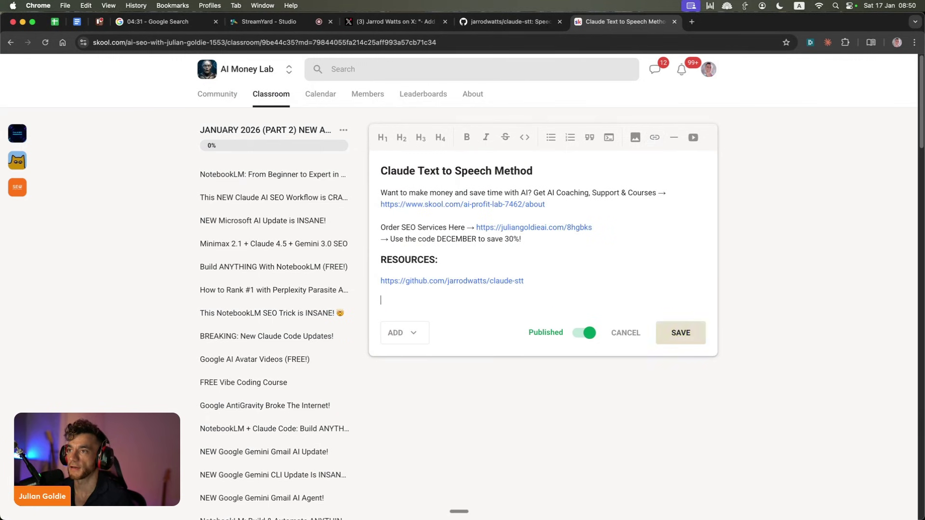
pyautogui.hotkey('ctrl', 'v')
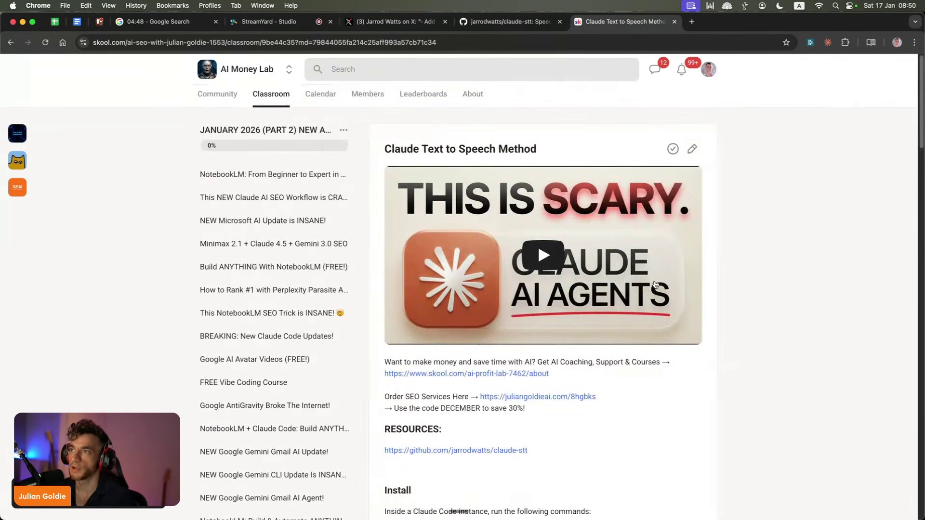
pyautogui.click(212, 92)
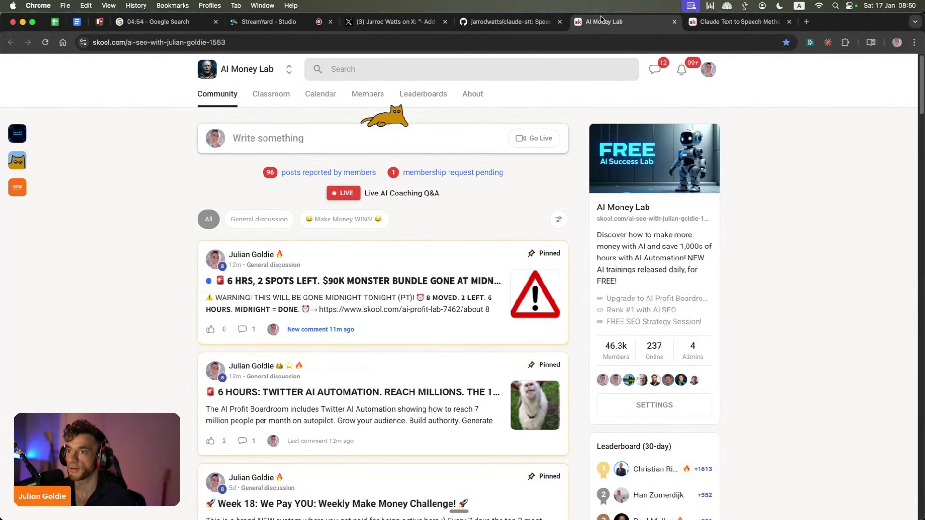
pyautogui.click(674, 21)
# - Highlight the What is Claude STT heading, description, and Local processing, Low latency, Push-to-talk, Cross-platform rows
pyautogui.click(514, 499)
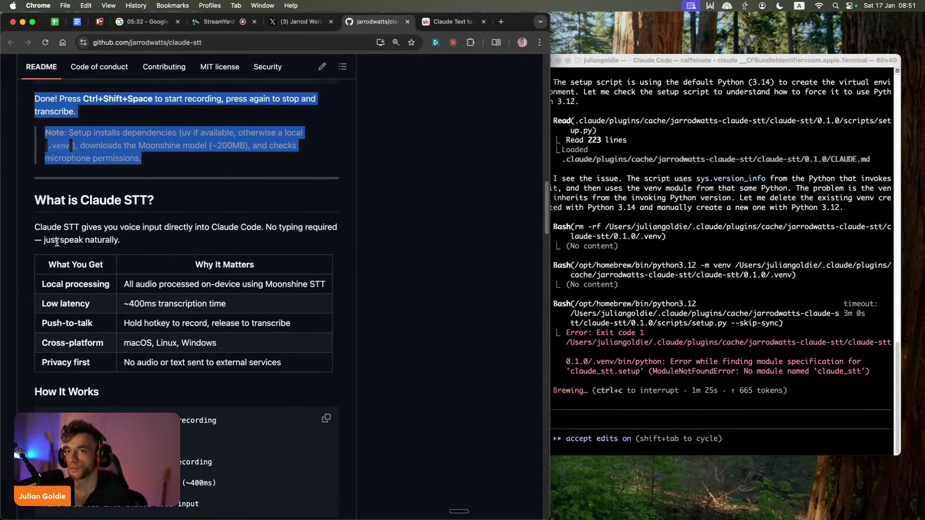
pyautogui.tripleClick(35, 199)
pyautogui.moveTo(34, 226); pyautogui.dragTo(256, 225)
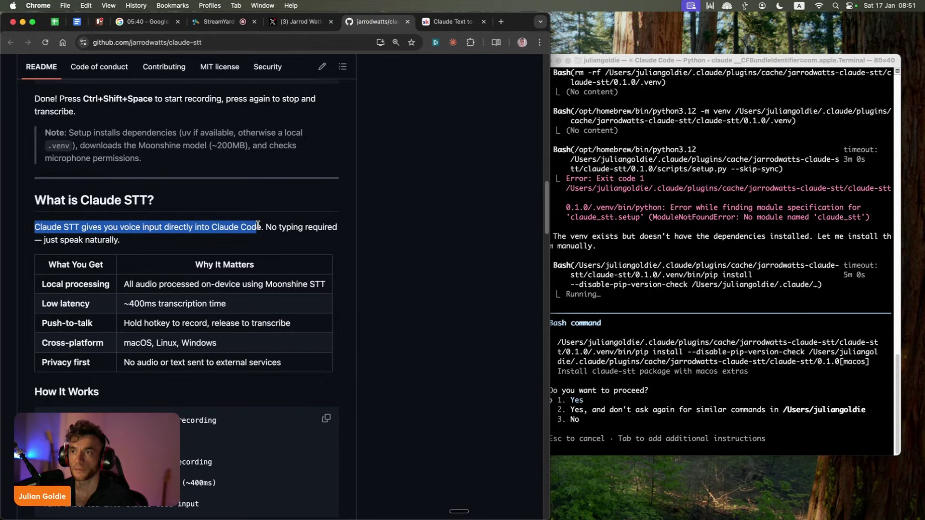
pyautogui.moveTo(39, 264); pyautogui.dragTo(126, 267)
pyautogui.click(50, 281)
pyautogui.moveTo(41, 284); pyautogui.dragTo(126, 283)
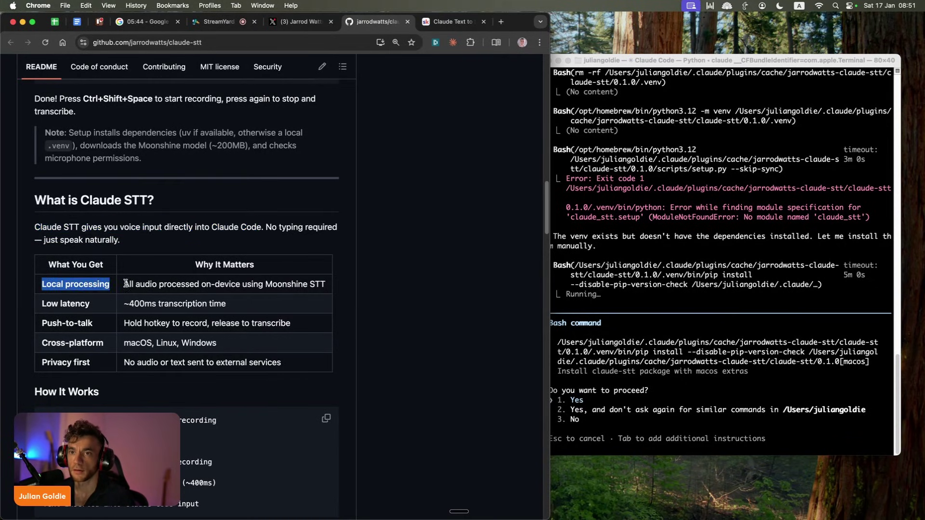
pyautogui.moveTo(41, 302); pyautogui.dragTo(96, 307)
pyautogui.moveTo(34, 325); pyautogui.dragTo(107, 326)
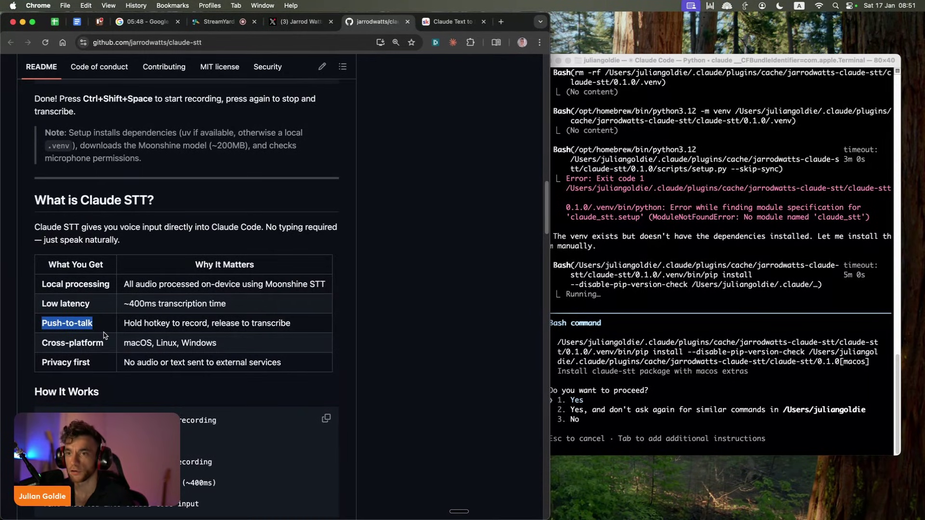
pyautogui.moveTo(41, 343); pyautogui.dragTo(237, 347)
# - Approve the pip install prompt in Terminal and highlight the Privacy first row's no-external-audio description
pyautogui.click(644, 252)
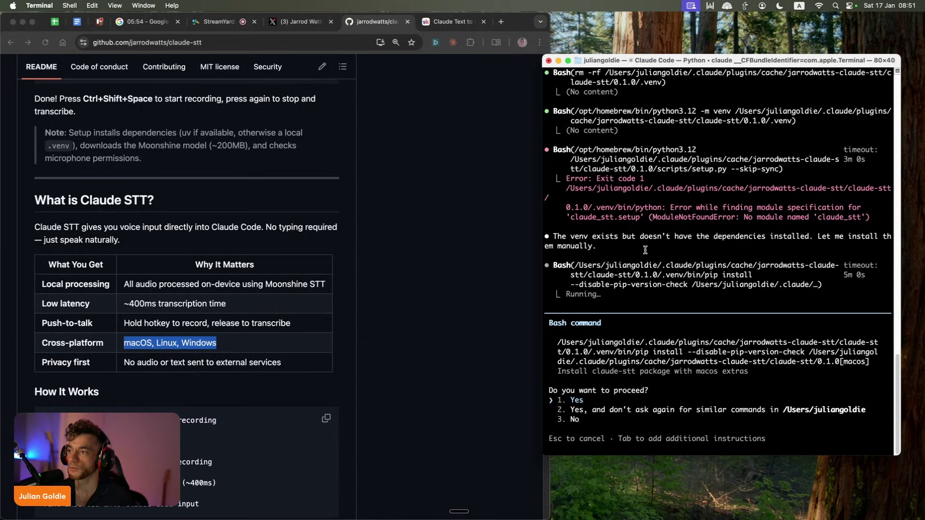
pyautogui.press('Return')
pyautogui.moveTo(41, 363)
pyautogui.mouseDown()
pyautogui.moveTo(122, 368)
pyautogui.moveTo(40, 364)
pyautogui.mouseUp()
pyautogui.click(123, 369)
pyautogui.click(119, 360)
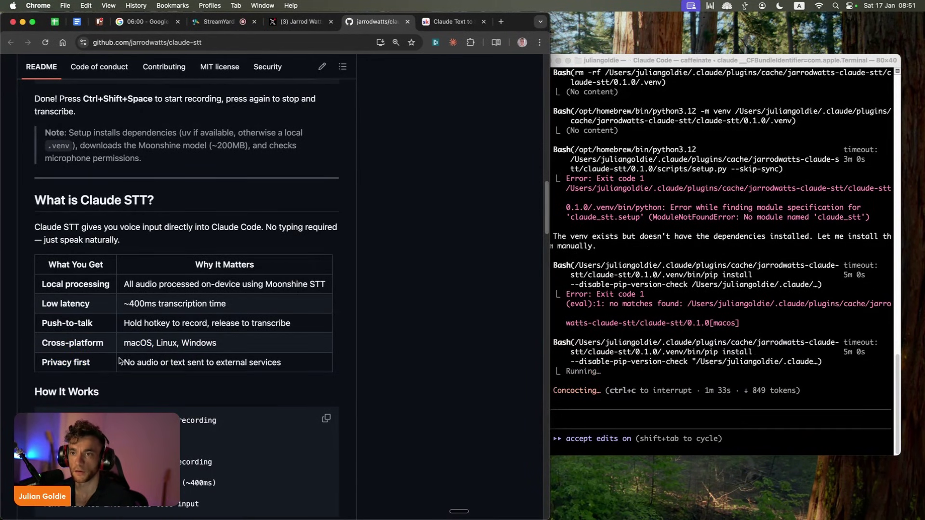
pyautogui.moveTo(119, 360); pyautogui.dragTo(297, 367)
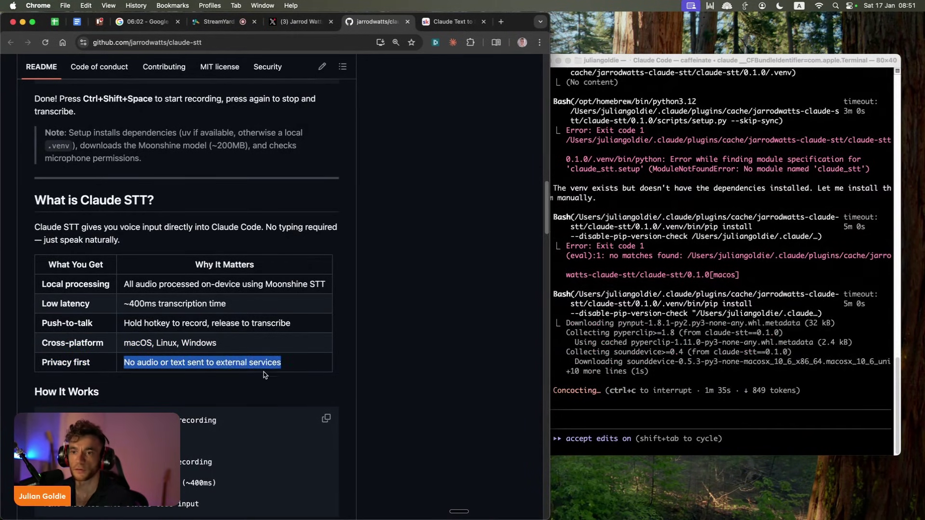
pyautogui.scroll(-3, 264, 375)
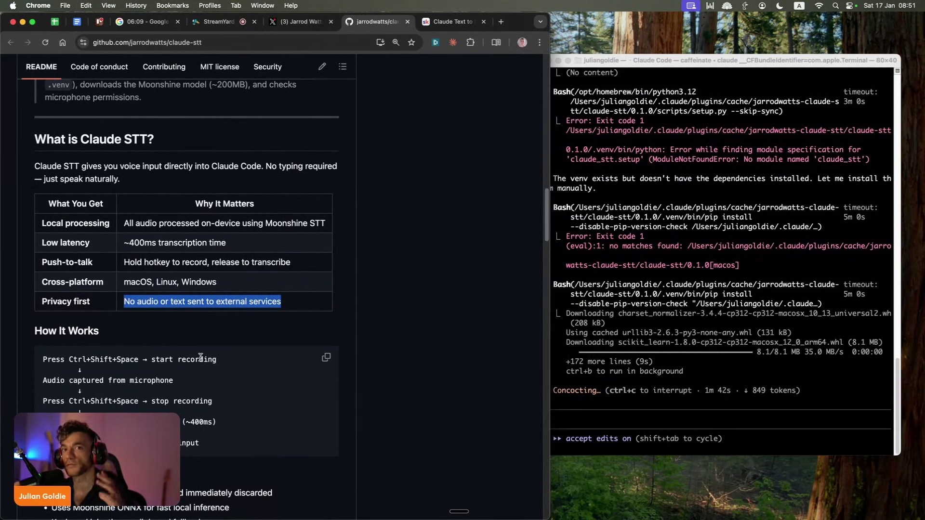
# - Highlight each How It Works step, from starting recording to local Moonshine STT, then scroll to Configuration
pyautogui.click(149, 381)
pyautogui.scroll(-3, 189, 355)
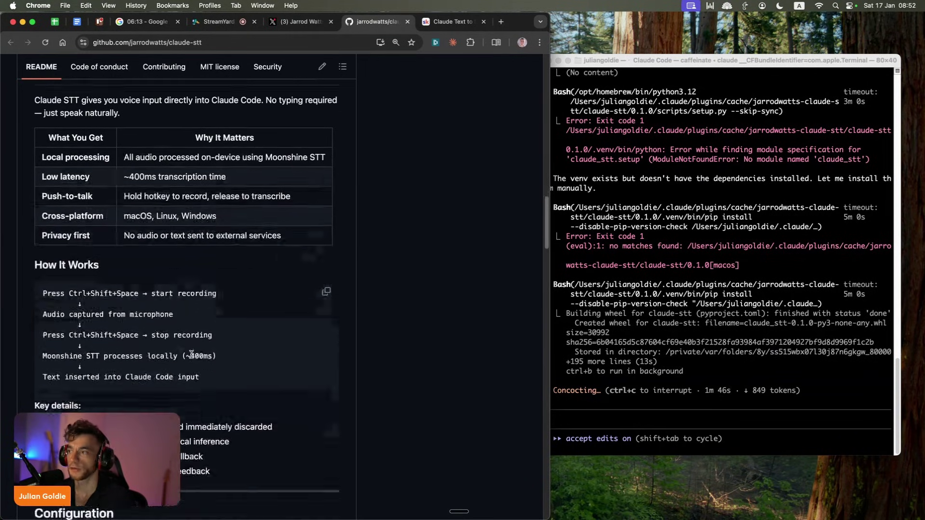
pyautogui.press('super+Tab')
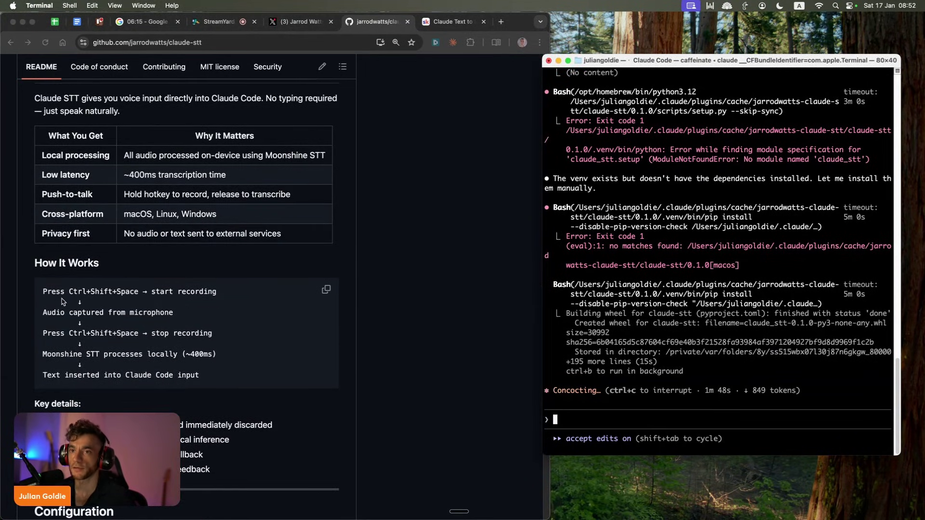
pyautogui.click(188, 330)
pyautogui.moveTo(40, 293); pyautogui.dragTo(227, 296)
pyautogui.moveTo(43, 315); pyautogui.dragTo(188, 318)
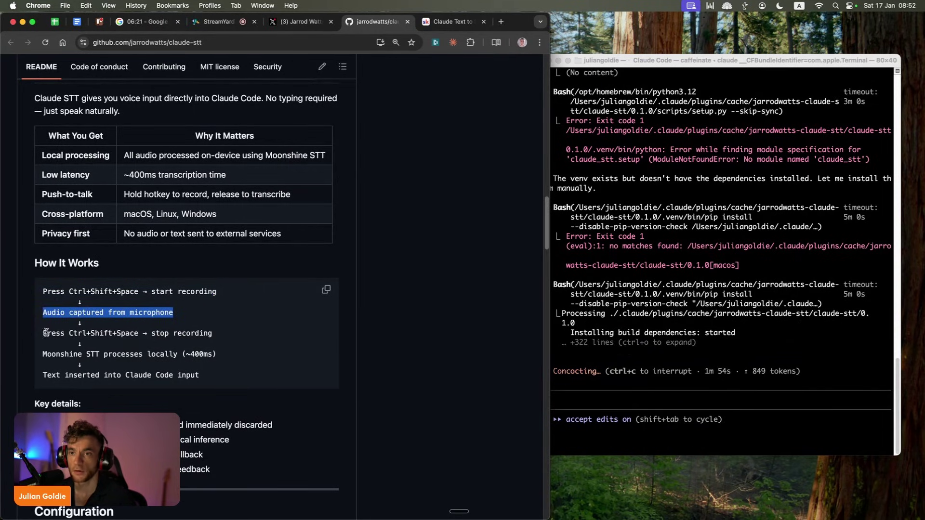
pyautogui.moveTo(44, 332); pyautogui.dragTo(210, 332)
pyautogui.moveTo(43, 354); pyautogui.dragTo(219, 355)
pyautogui.click(215, 379)
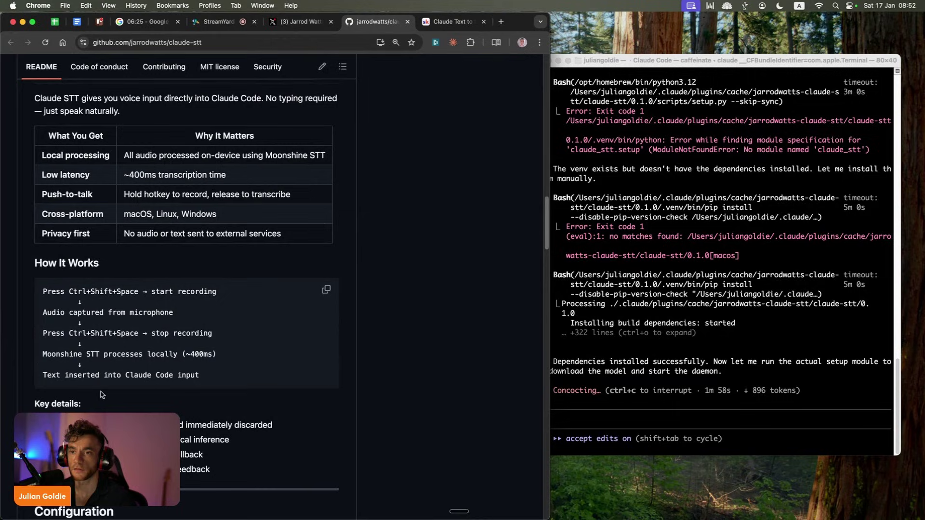
pyautogui.moveTo(42, 290)
pyautogui.mouseDown()
pyautogui.moveTo(237, 384)
pyautogui.moveTo(32, 288)
pyautogui.mouseUp()
pyautogui.click(136, 374)
pyautogui.scroll(-5, 145, 361)
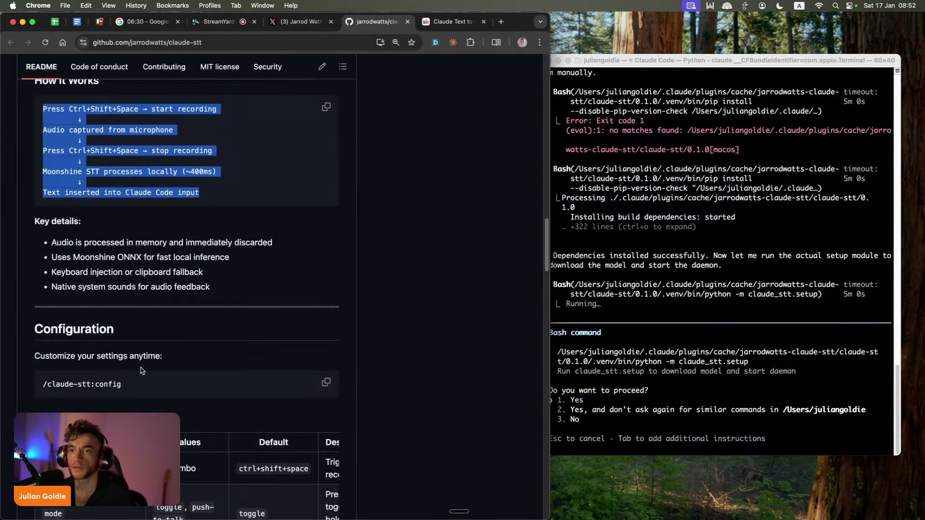
# - Open the privacy settings from the keystroke request and enable Terminal under Input Monitoring
pyautogui.scroll(-10, 142, 370)
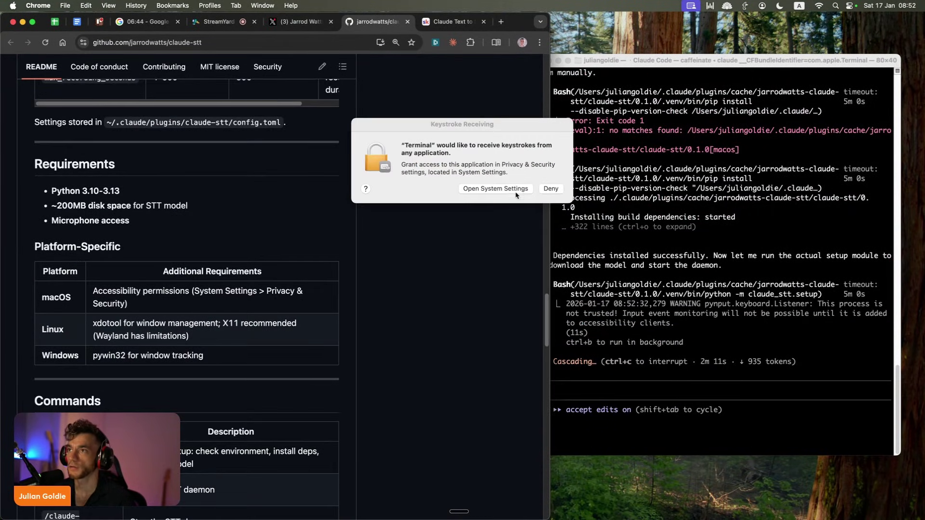
pyautogui.click(484, 189)
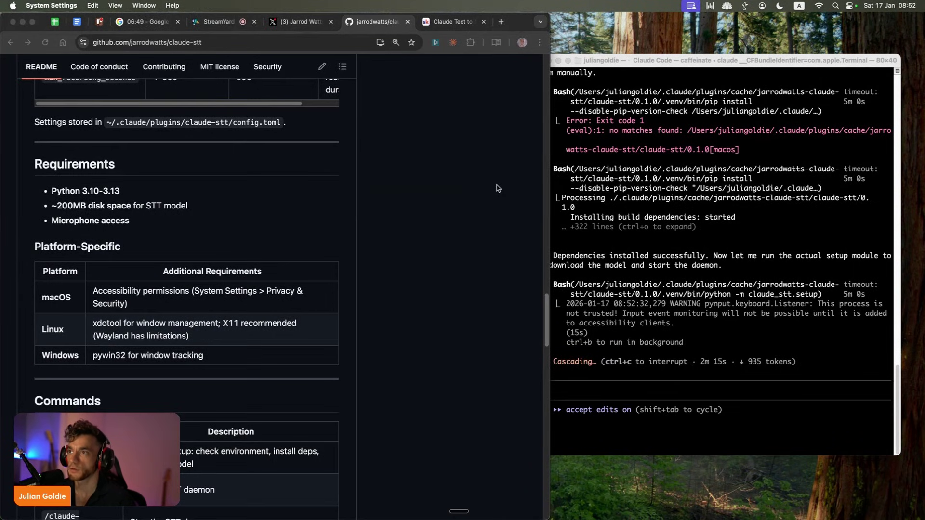
pyautogui.click(552, 172)
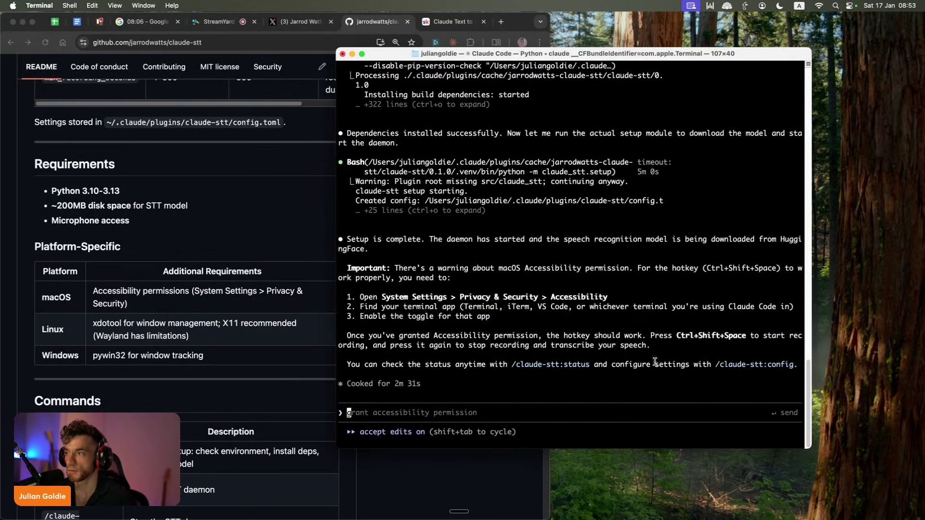
# - Quit and relaunch Terminal with larger text so a fresh Claude Code session holds the dictated note
pyautogui.press('super+q')
pyautogui.press('Return')
pyautogui.press('super+space')
pyautogui.press('Return')
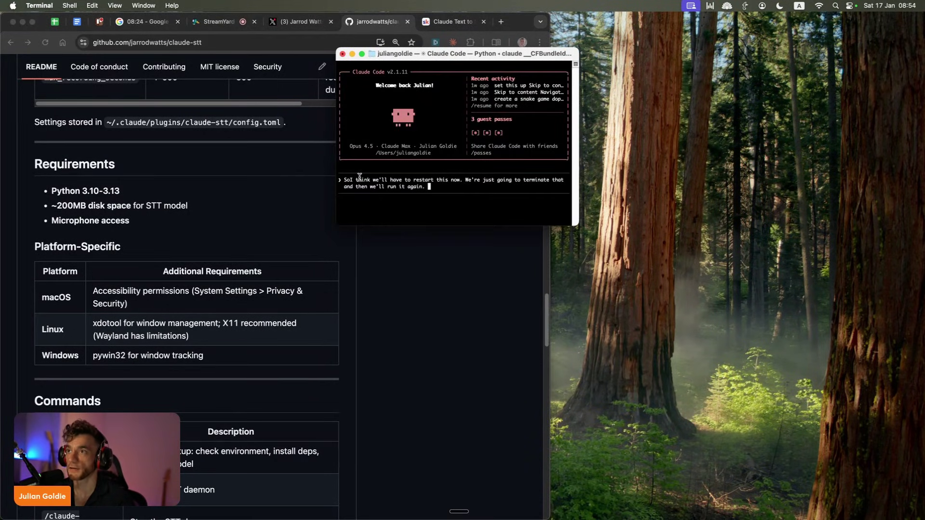
pyautogui.press('super+plus')
pyautogui.press('super+plus')
pyautogui.press('super+plus')
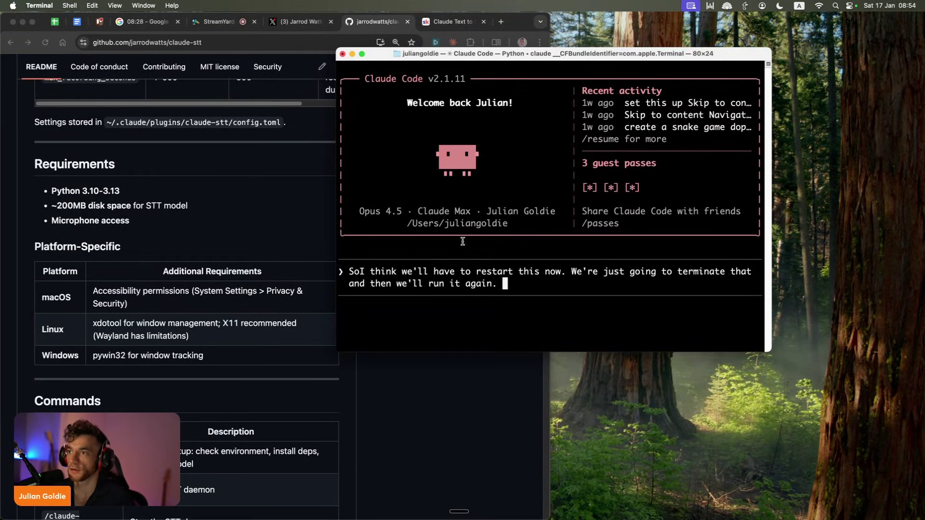
pyautogui.moveTo(370, 271); pyautogui.dragTo(694, 274)
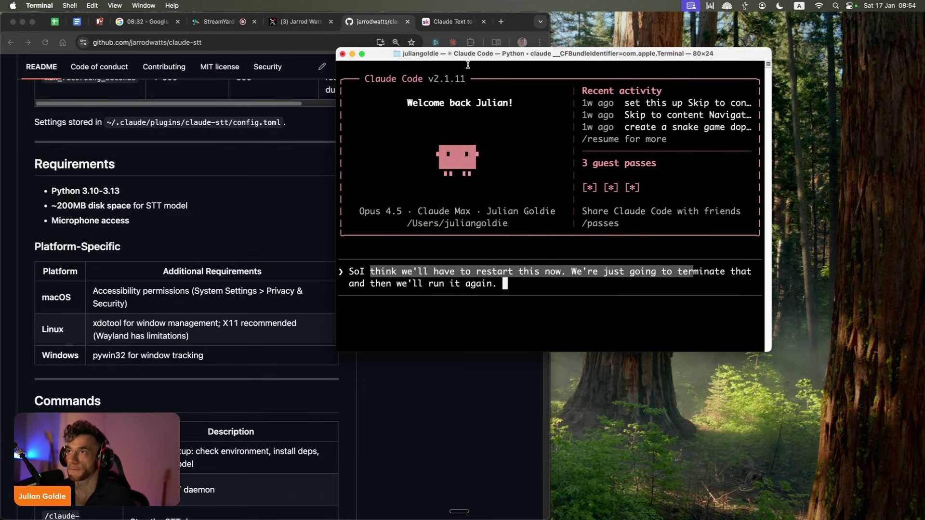
# - Move and widen the Terminal window on the right, then bring the GitHub README to the front
pyautogui.moveTo(465, 53); pyautogui.dragTo(619, 18)
pyautogui.moveTo(488, 311); pyautogui.dragTo(453, 262)
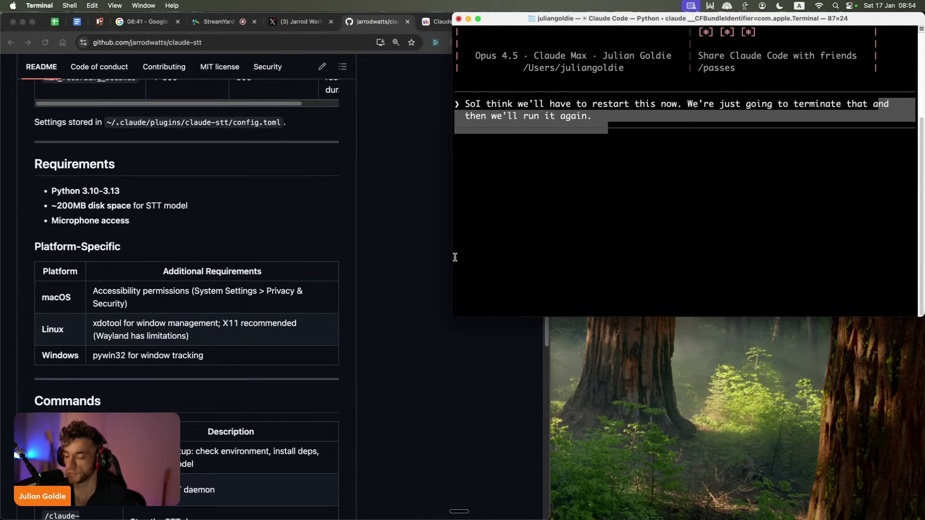
pyautogui.click(526, 222)
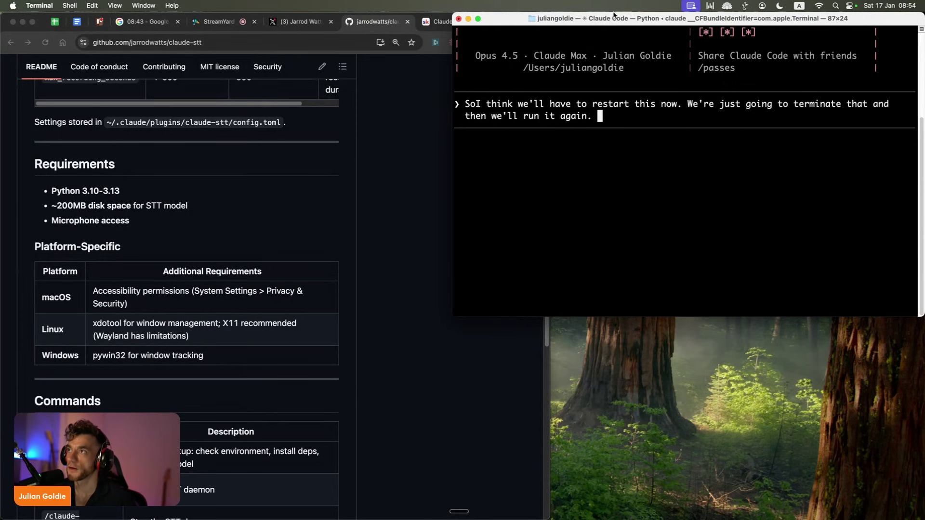
pyautogui.moveTo(613, 18); pyautogui.dragTo(676, 73)
pyautogui.click(374, 123)
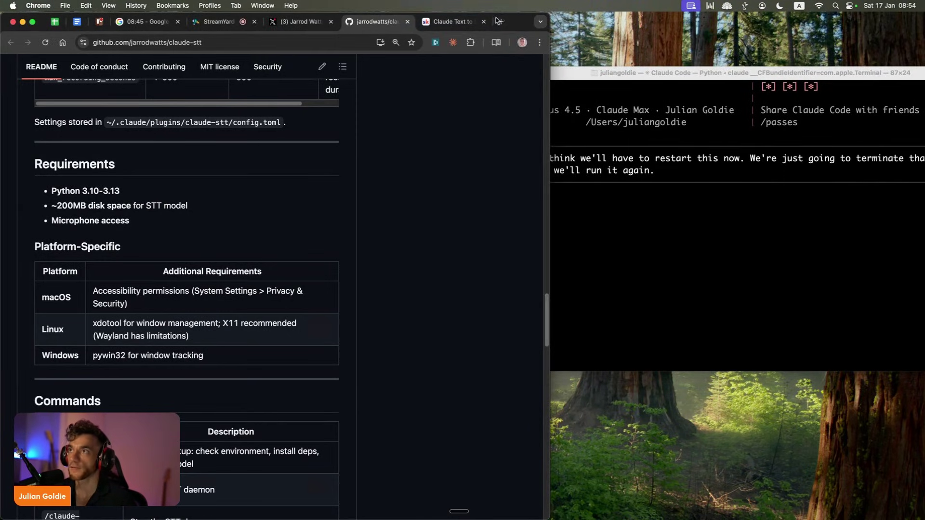
# - Maximise Chrome and dictate the first test sentence into the Google Doc, starting a new paragraph
pyautogui.doubleClick(527, 23)
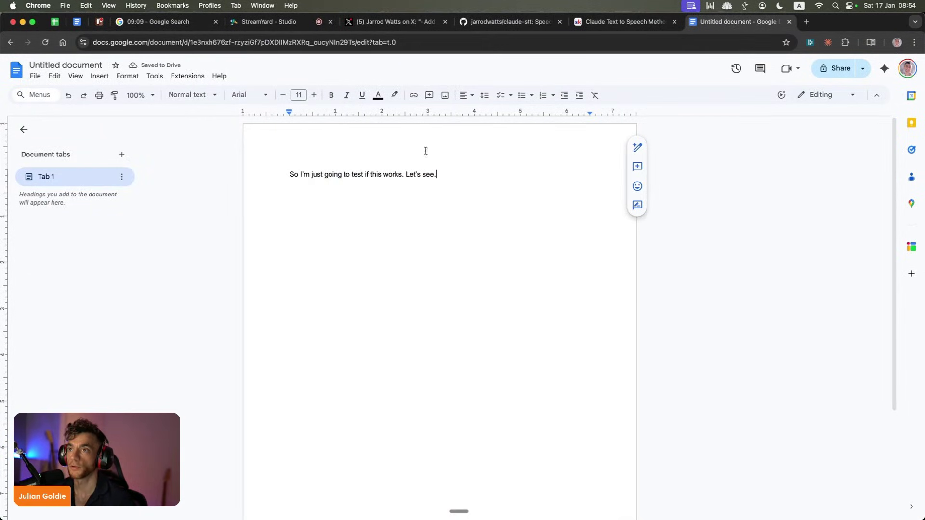
pyautogui.click(266, 172)
pyautogui.press('super+a')
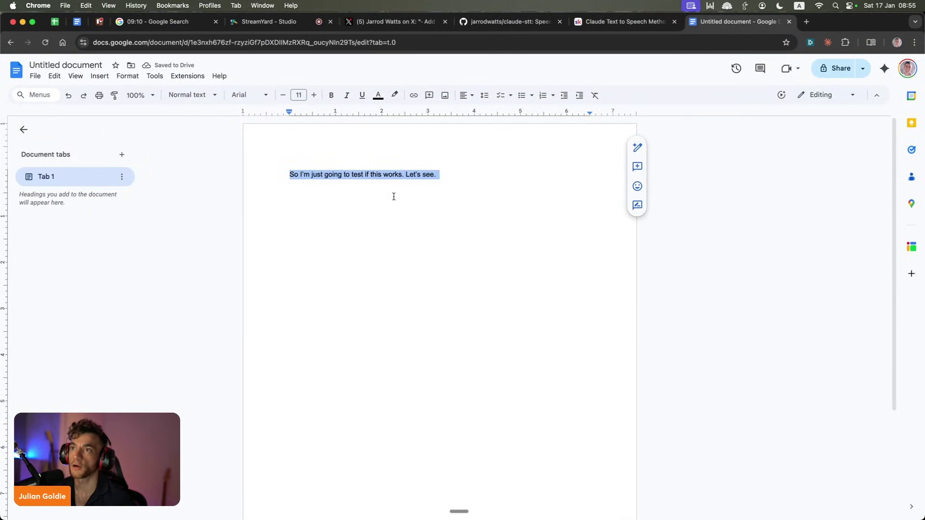
pyautogui.click(394, 193)
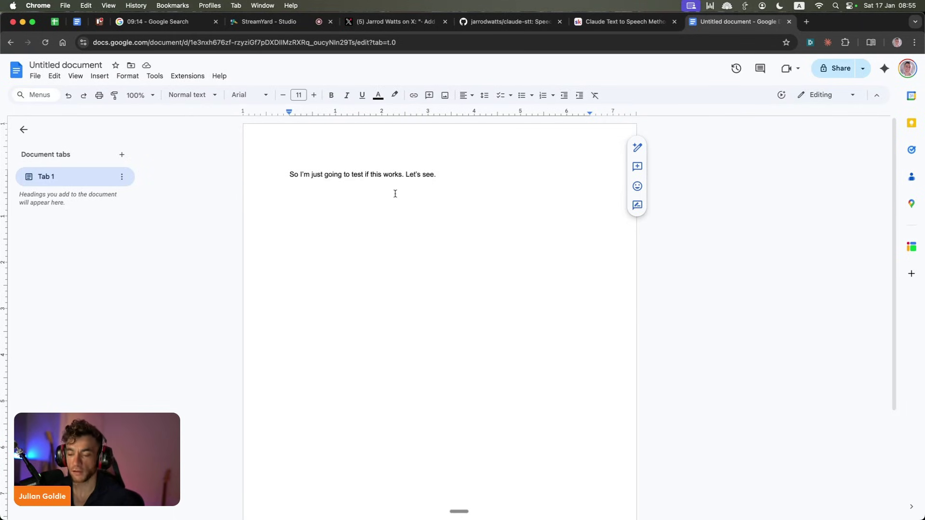
pyautogui.press('Return')
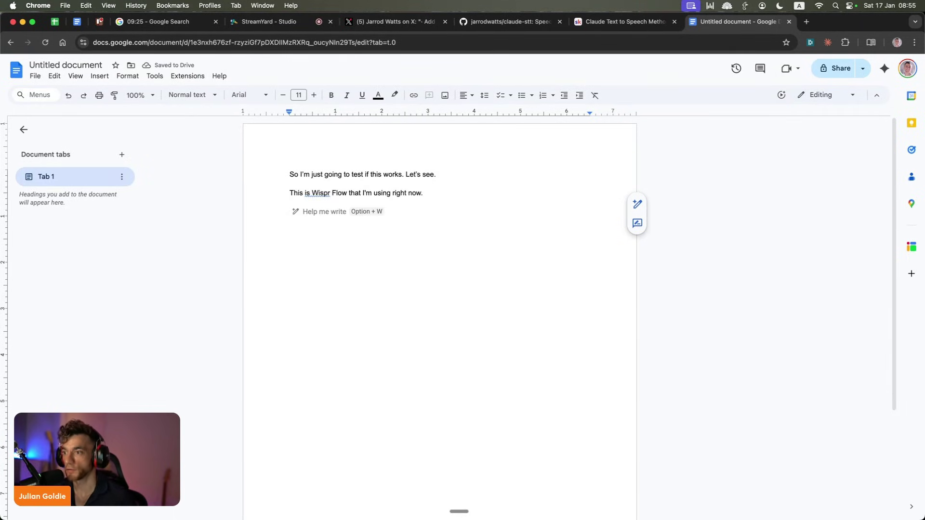
# - Review the dictated Wispr Flow and 'Clore Code' sentences, then narrow Chrome to reveal Terminal
pyautogui.moveTo(240, 265); pyautogui.dragTo(533, 266)
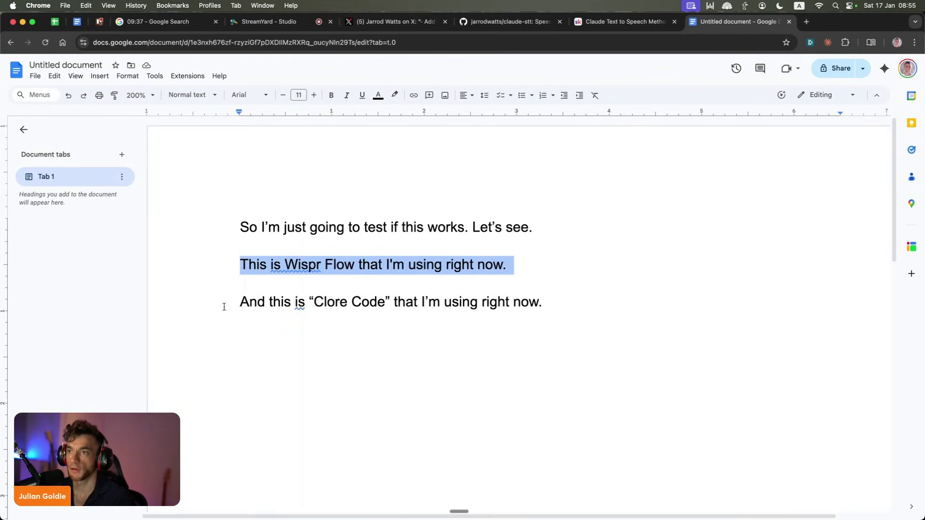
pyautogui.moveTo(223, 306); pyautogui.dragTo(608, 315)
pyautogui.click(358, 299)
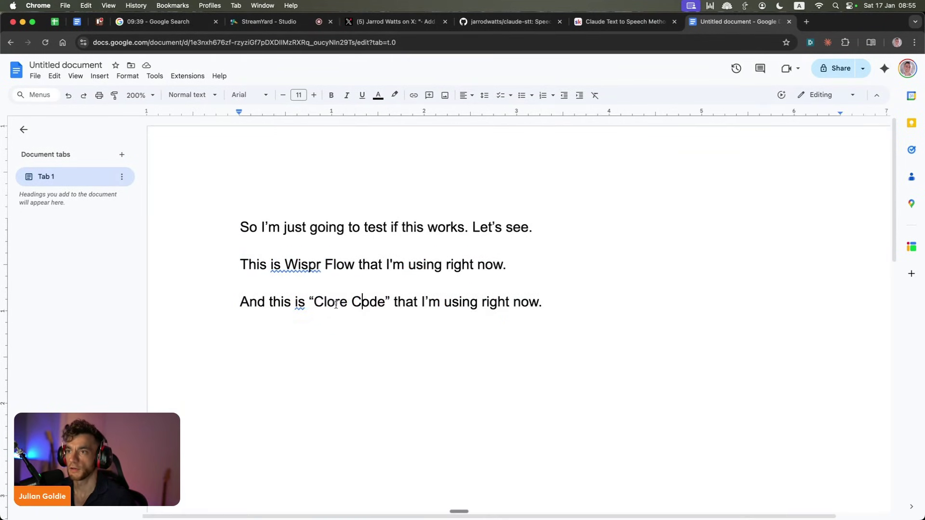
pyautogui.moveTo(347, 304); pyautogui.dragTo(315, 302)
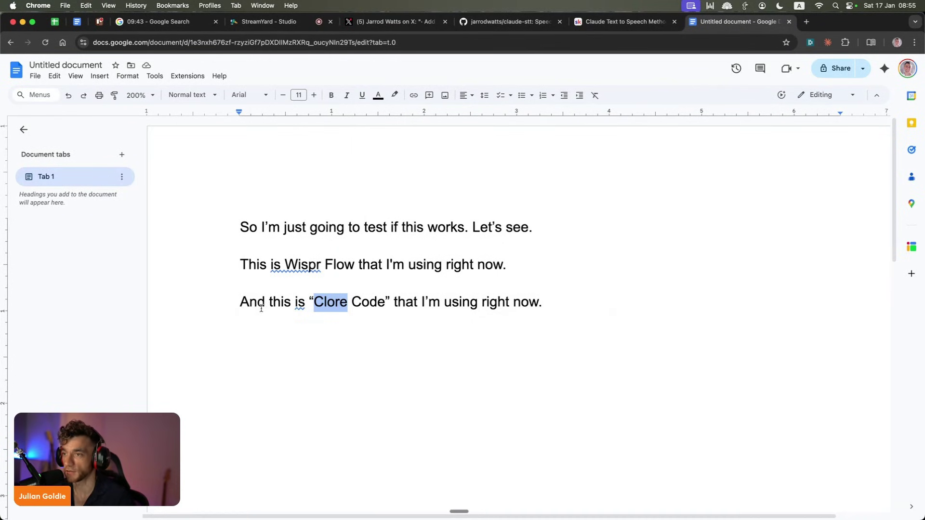
pyautogui.moveTo(229, 316); pyautogui.dragTo(541, 310)
pyautogui.click(542, 309)
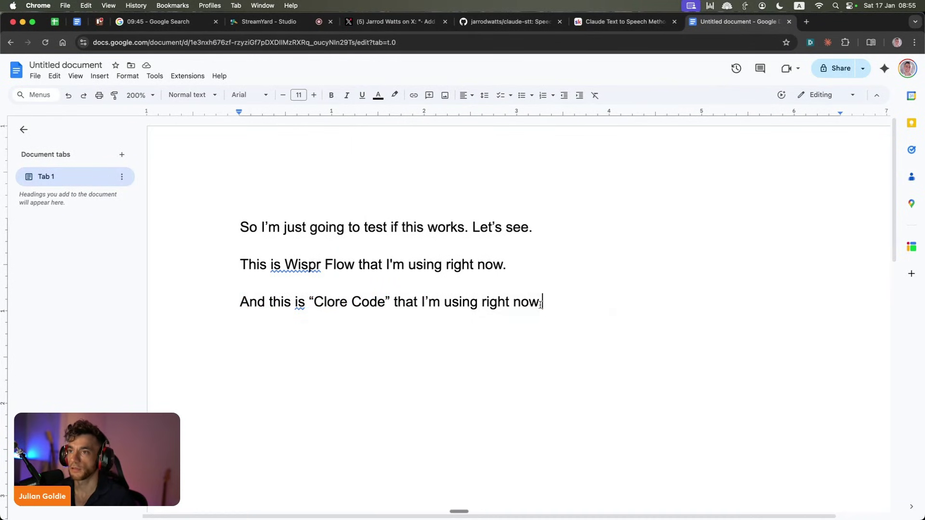
pyautogui.moveTo(231, 260); pyautogui.dragTo(605, 318)
pyautogui.click(599, 311)
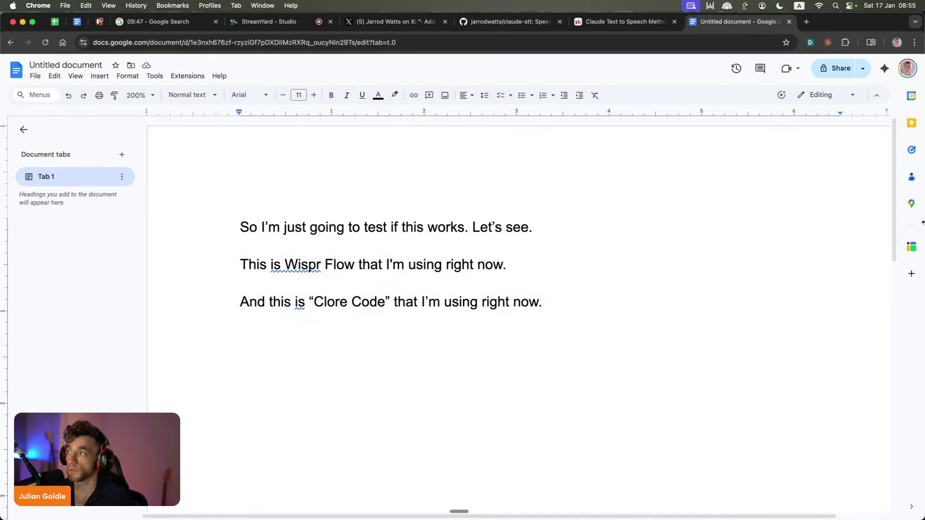
pyautogui.moveTo(741, 239); pyautogui.dragTo(524, 240)
# - Switch to the claude-stt GitHub tab and scroll through the README, then back up
pyautogui.click(635, 199)
pyautogui.click(315, 22)
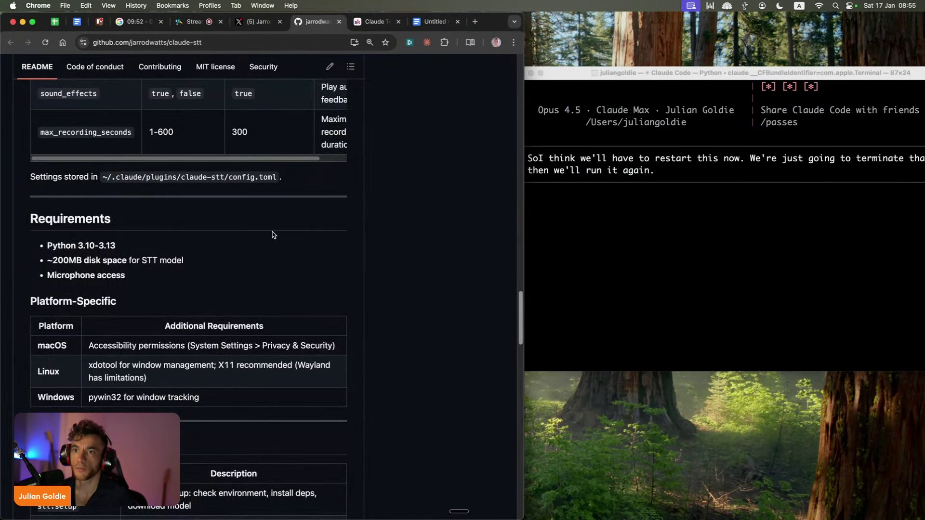
pyautogui.scroll(-7, 274, 241)
pyautogui.scroll(-8, 280, 260)
pyautogui.scroll(-5, 285, 265)
pyautogui.scroll(20, 270, 240)
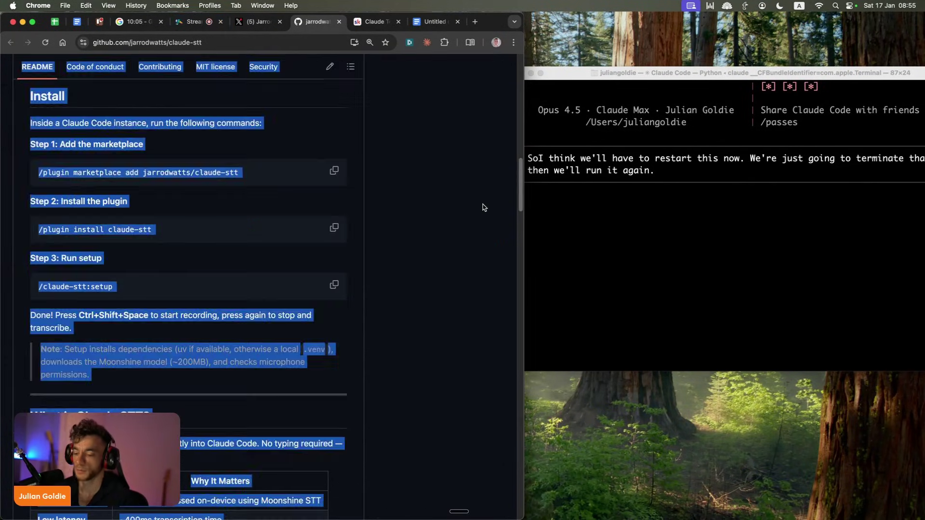
# - Load claude.ai in a new tab and review the question about credits and changing the hotkey
pyautogui.press('super+t')
pyautogui.write('claude')
pyautogui.press('Return')
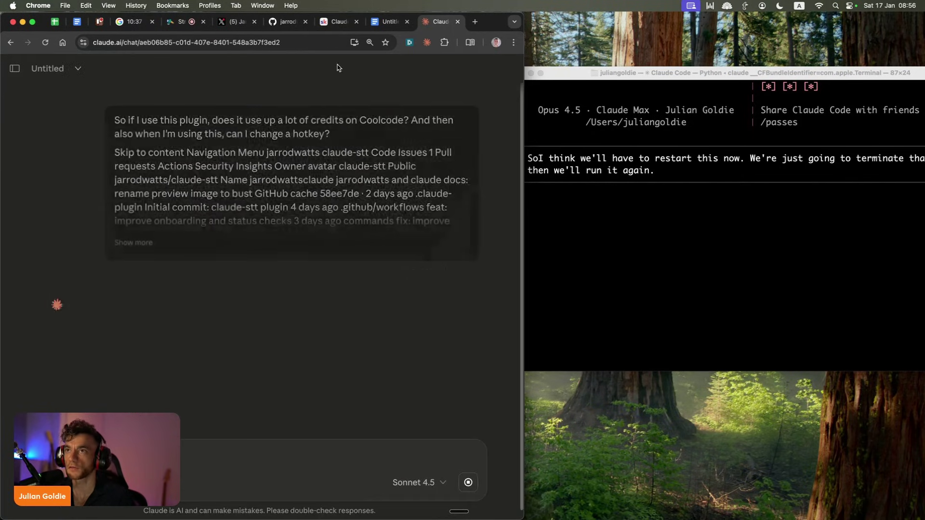
pyautogui.doubleClick(380, 121)
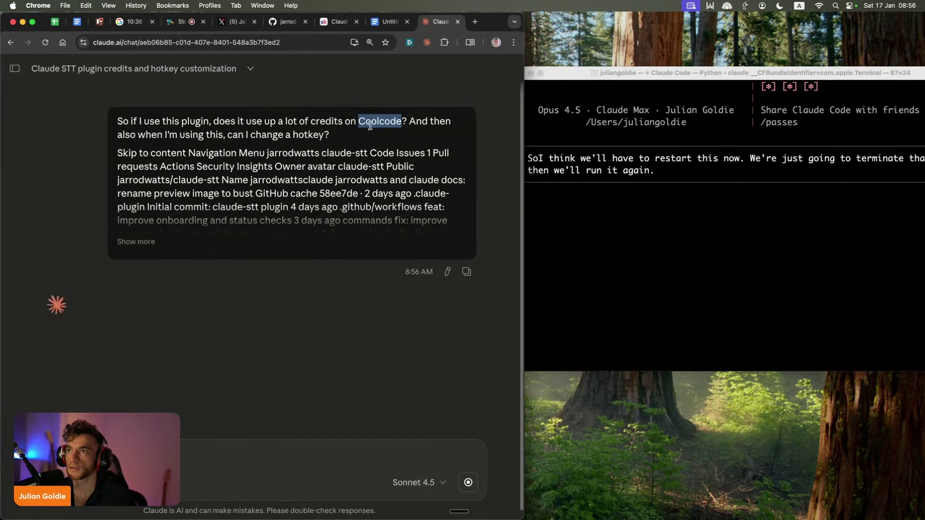
pyautogui.click(400, 113)
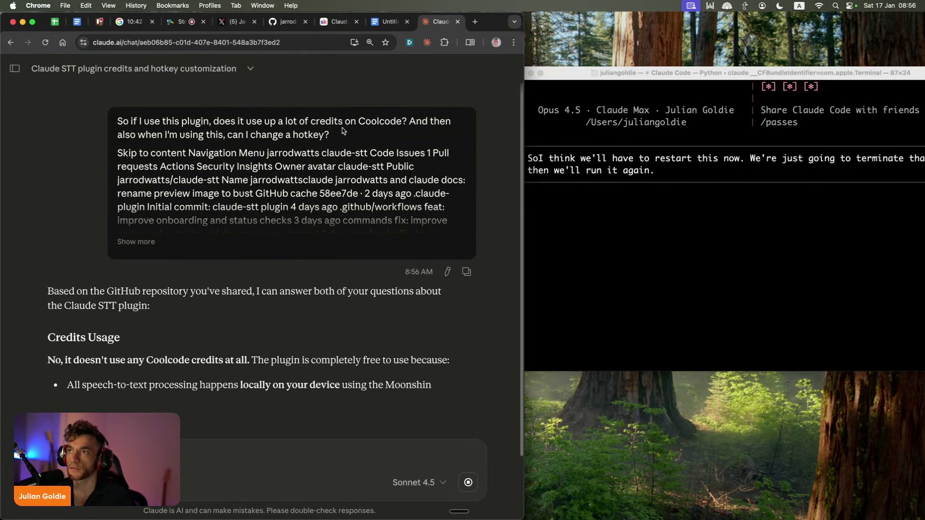
pyautogui.tripleClick(370, 121)
pyautogui.doubleClick(370, 121)
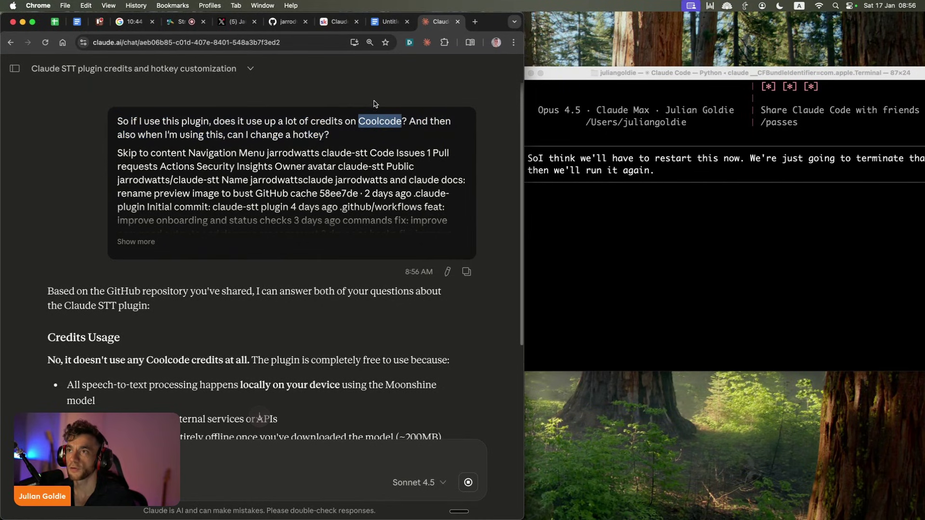
pyautogui.doubleClick(310, 134)
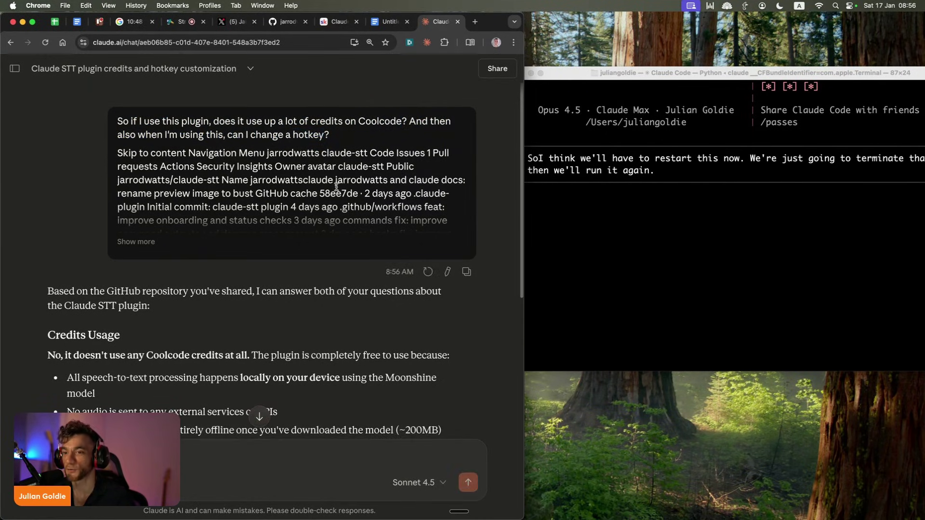
# - Scroll to Claude's answer and select the /claude-stt:config command line
pyautogui.scroll(-5, 332, 188)
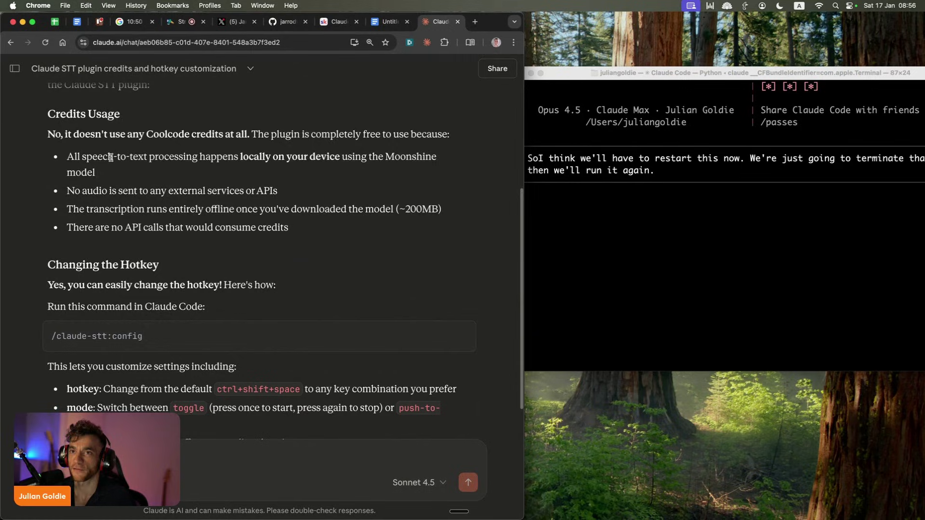
pyautogui.scroll(-2, 116, 156)
pyautogui.tripleClick(97, 257)
# - Paste and run /claude-stt:config in Claude Code, checking Claude's note about the default hotkey
pyautogui.click(657, 249)
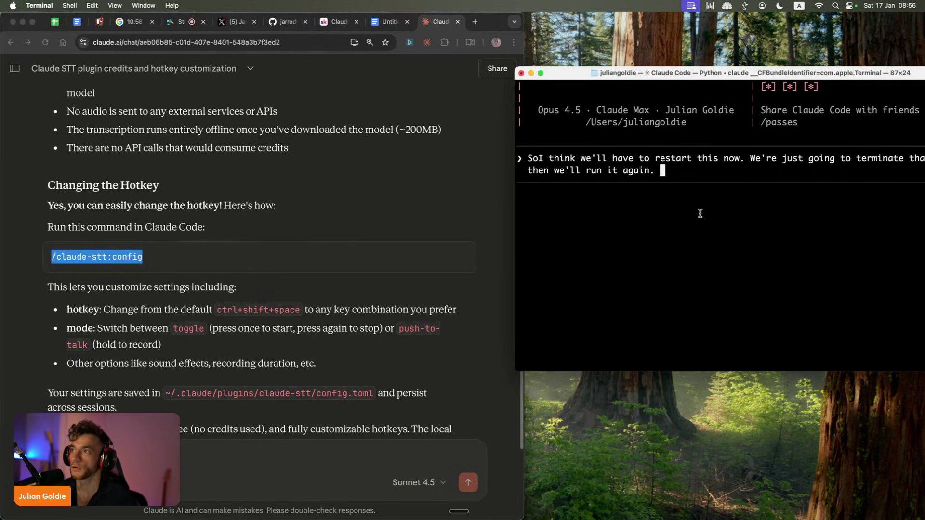
pyautogui.hotkey('ctrl', 'c')
pyautogui.press('super+v')
pyautogui.press('Return')
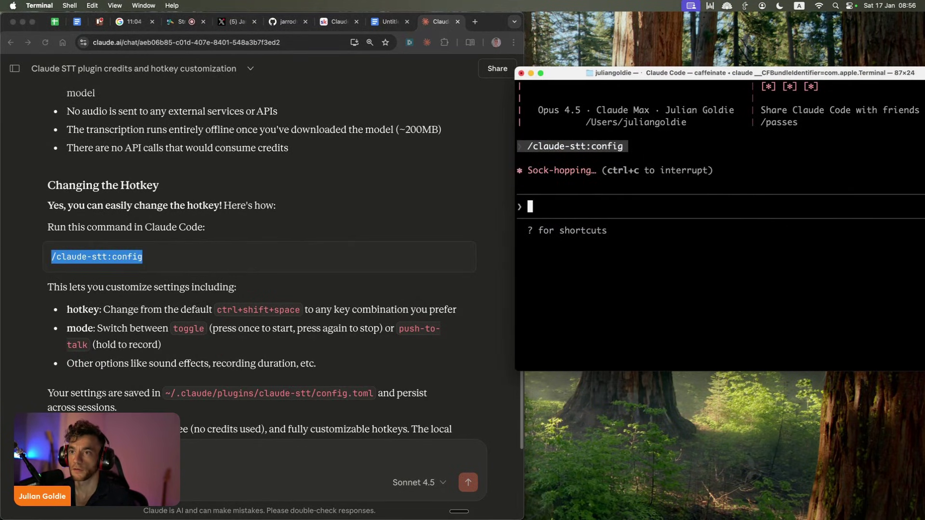
pyautogui.click(126, 306)
pyautogui.moveTo(104, 309); pyautogui.dragTo(304, 304)
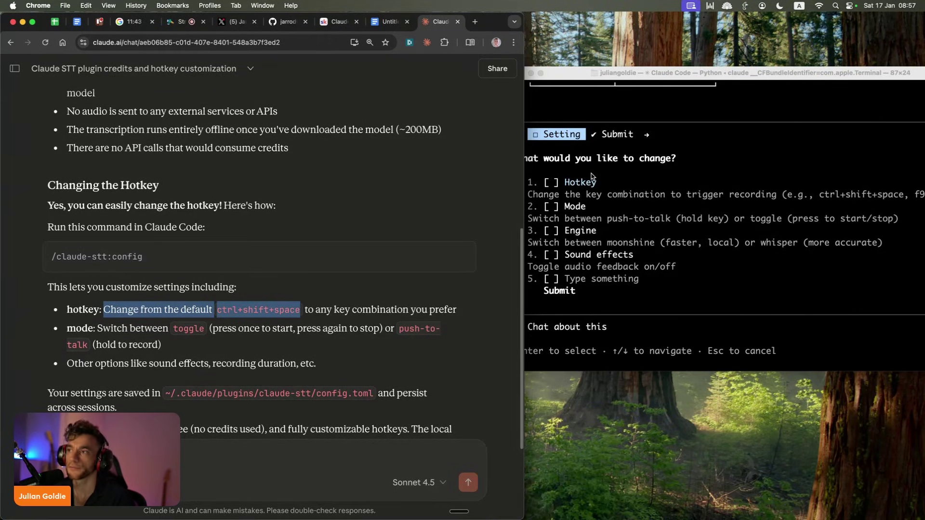
# - Mark Hotkey and Sound effects, choose f9 and sounds Off, and submit the answers
pyautogui.click(599, 213)
pyautogui.press('Down')
pyautogui.press('Down')
pyautogui.press('Down')
pyautogui.press('Down')
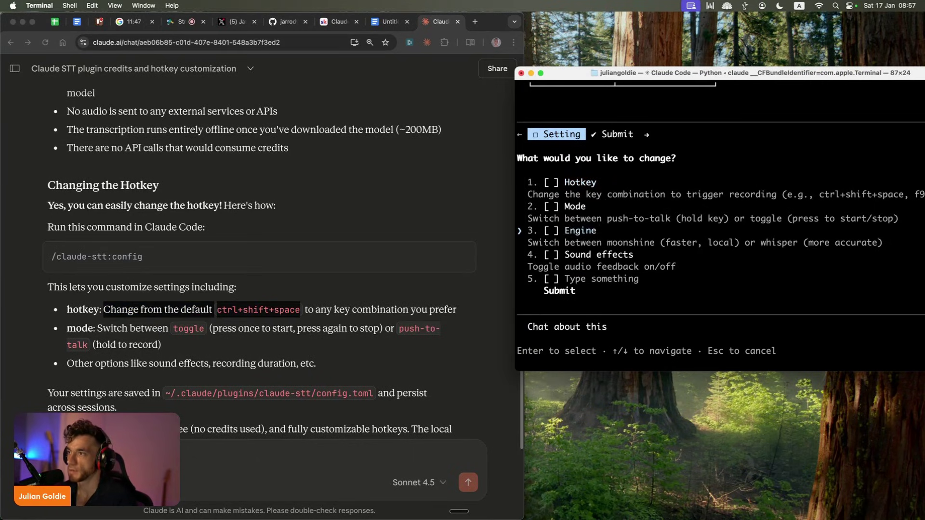
pyautogui.press('Up')
pyautogui.press('Down')
pyautogui.press('Up')
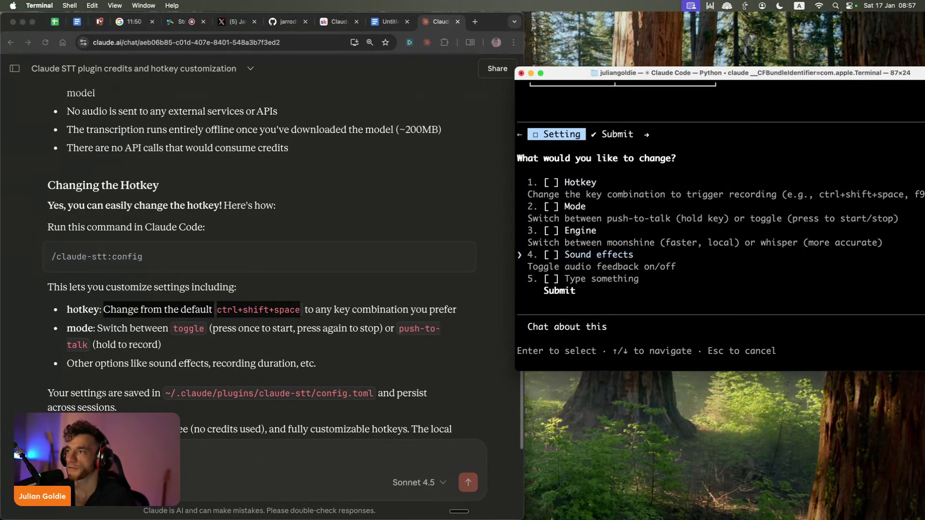
pyautogui.press('Return')
pyautogui.press('Up')
pyautogui.press('Up')
pyautogui.press('Up')
pyautogui.press('Return')
pyautogui.press('Down')
pyautogui.press('Down')
pyautogui.press('Down')
pyautogui.press('Down')
pyautogui.press('Down')
pyautogui.press('Return')
pyautogui.press('Down')
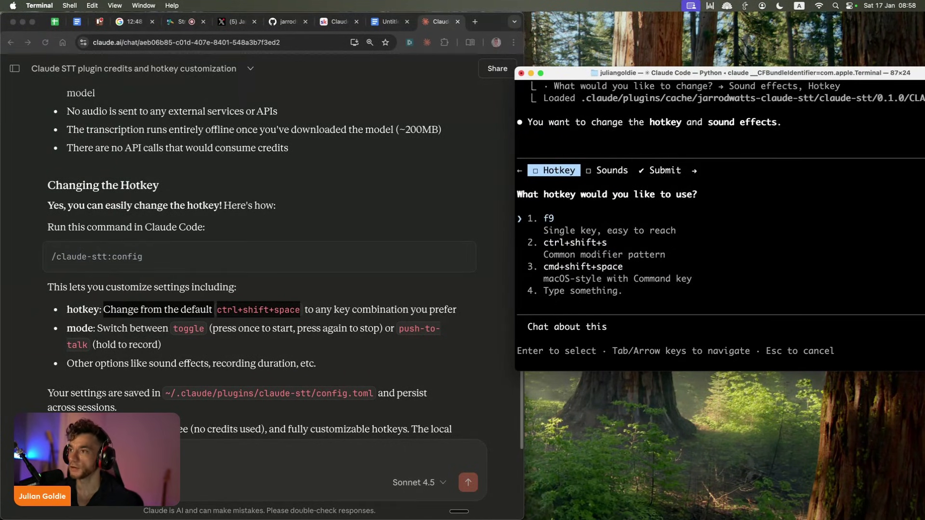
pyautogui.press('Return')
pyautogui.press('Down')
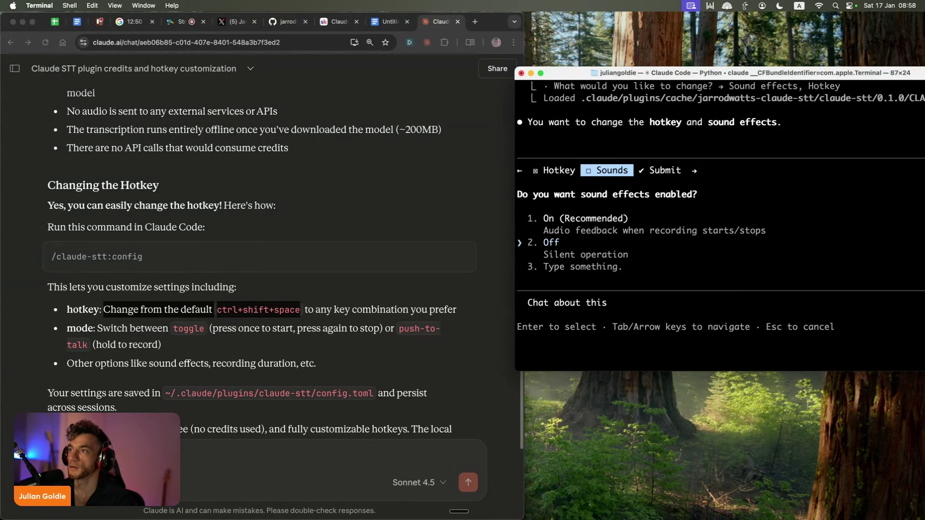
pyautogui.press('Return')
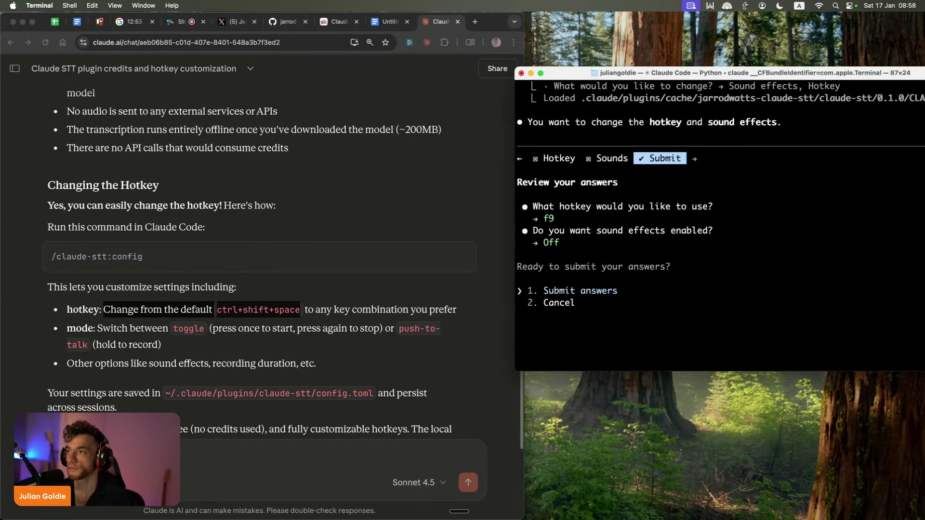
pyautogui.press('Return')
# - Load the Skool classroom, check the About page, and open the AI Avatar Videos lesson
pyautogui.click(508, 73)
pyautogui.press('super+t')
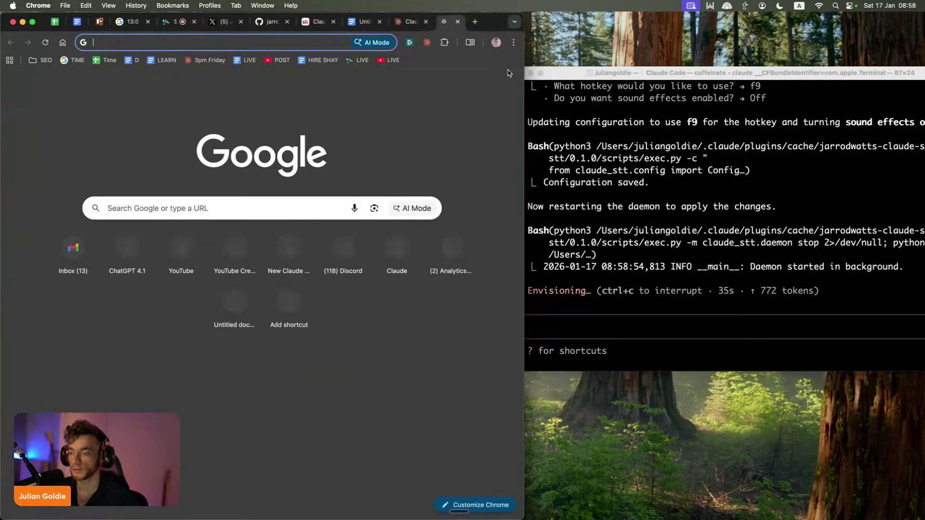
pyautogui.press('super+v')
pyautogui.press('Return')
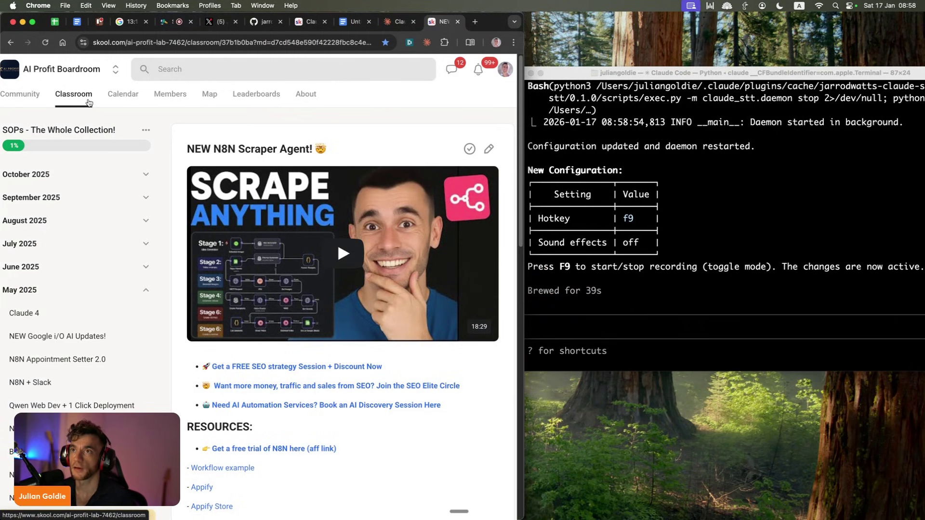
pyautogui.click(88, 103)
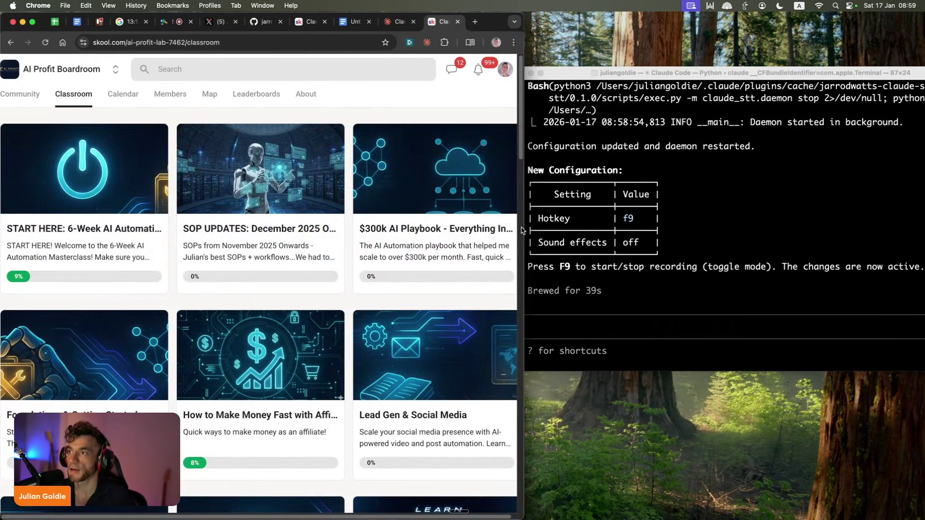
pyautogui.moveTo(524, 227); pyautogui.dragTo(612, 228)
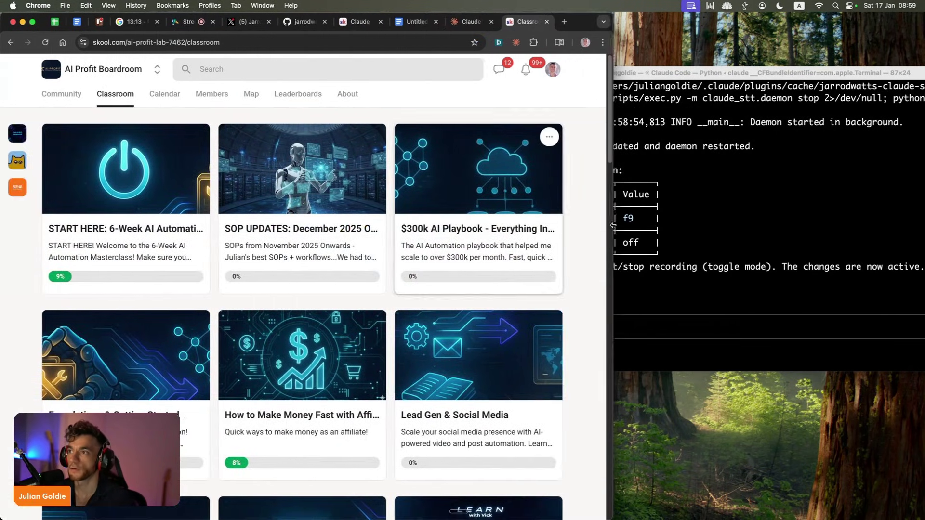
pyautogui.click(352, 99)
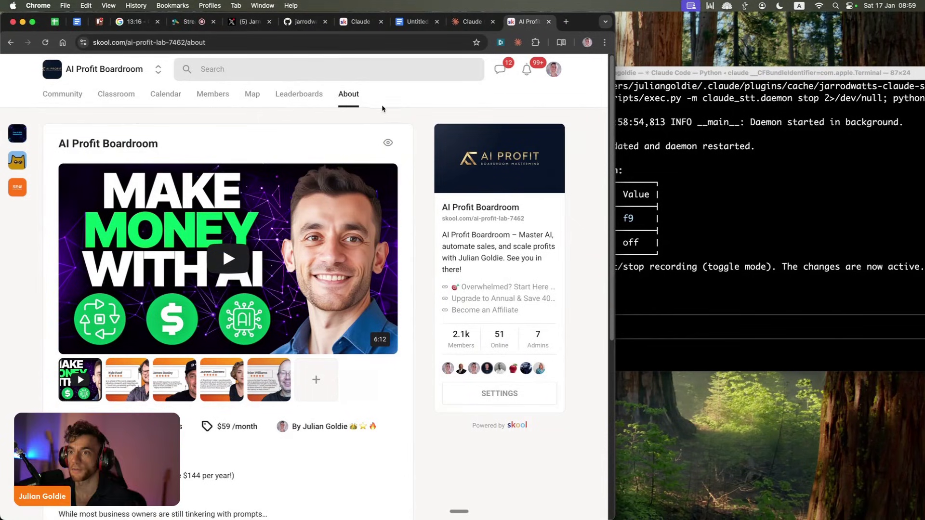
pyautogui.click(121, 101)
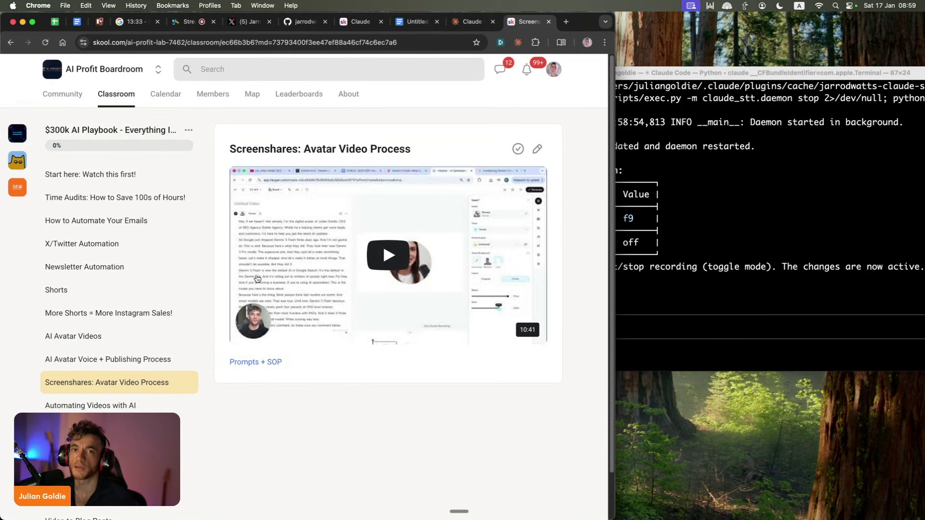
pyautogui.click(64, 331)
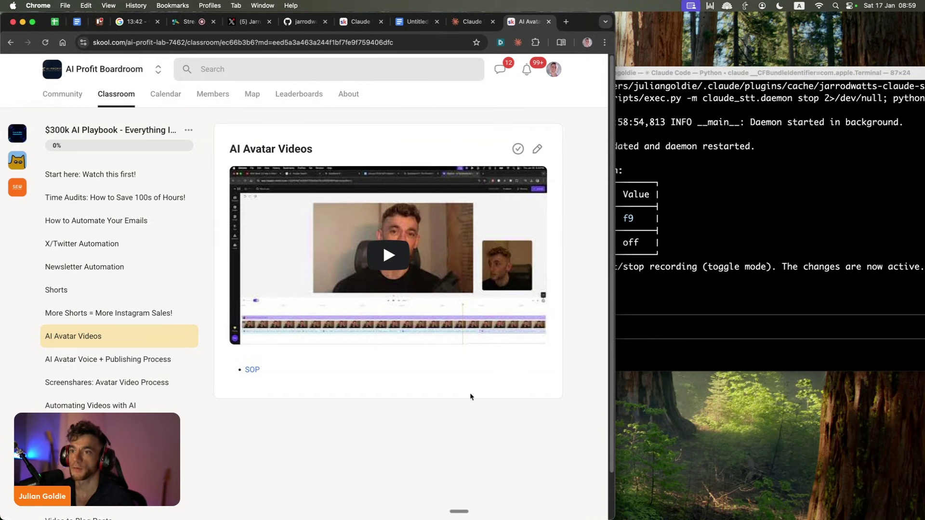
# - Load the 1of10 app in a new browser tab
pyautogui.press('cmd+t')
pyautogui.write('1of10')
pyautogui.press('Return')
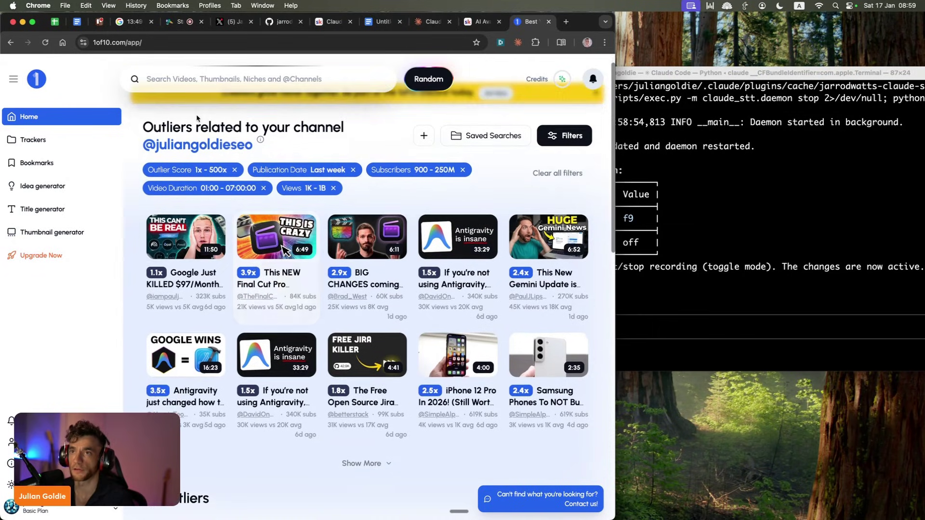
# - Search 1of10 for the channel's handle and browse its outlier results, topping at 15.0x and 9.8x
pyautogui.click(193, 79)
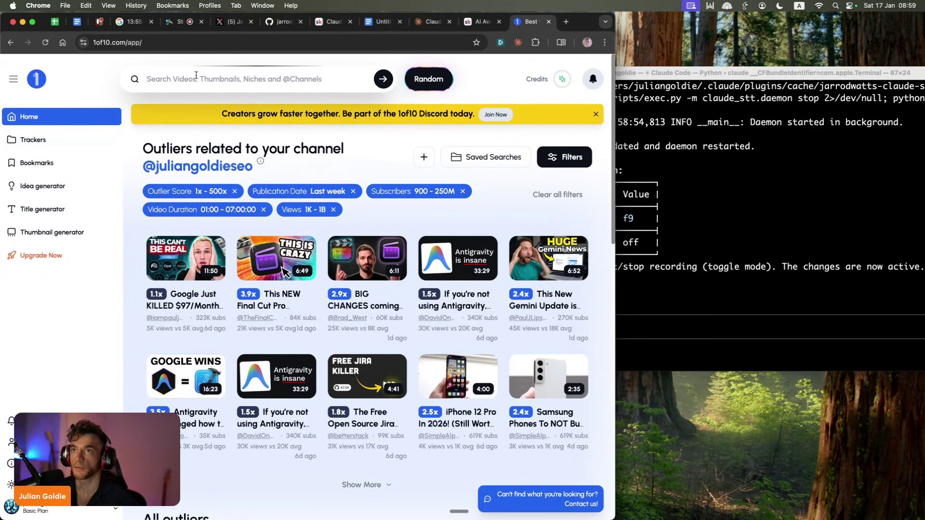
pyautogui.press('cmd+v')
pyautogui.press('Return')
pyautogui.scroll(-5, 291, 288)
pyautogui.scroll(4, 483, 249)
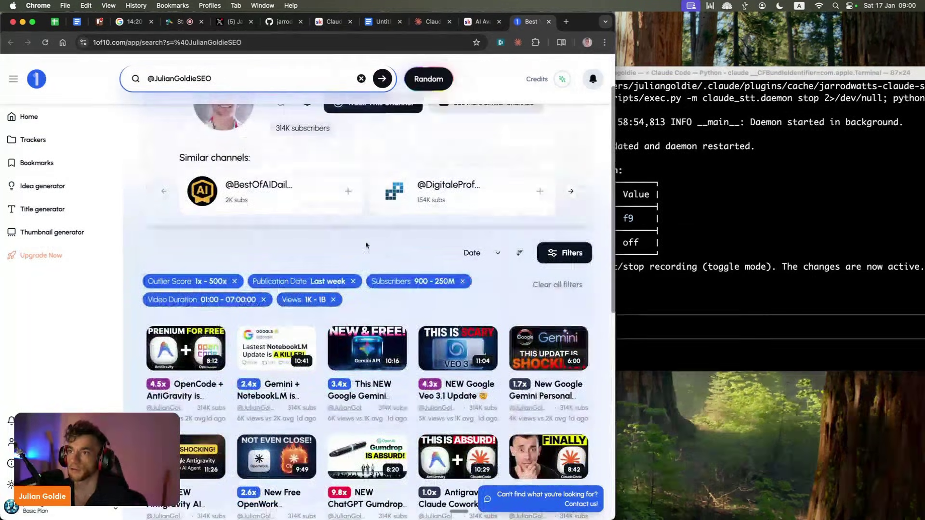
pyautogui.scroll(-1, 483, 249)
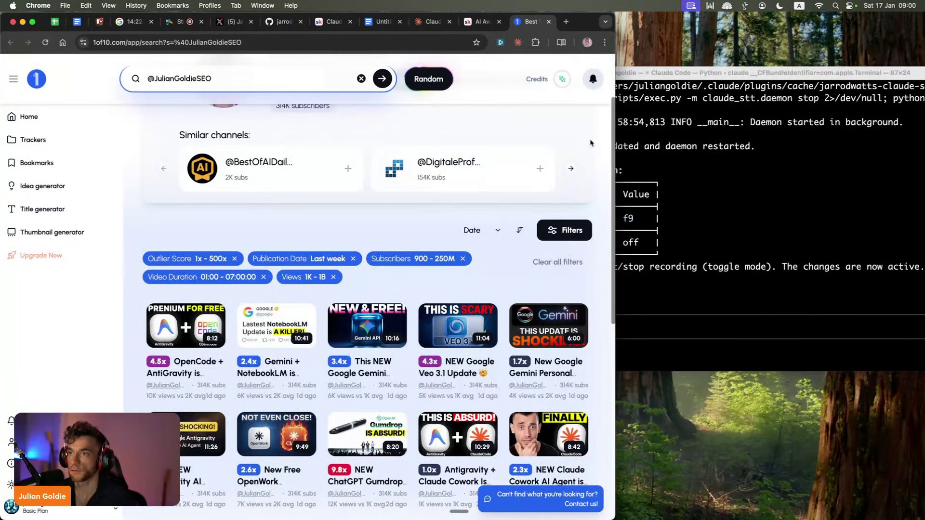
pyautogui.hotkey('ctrl', 'alt', 'Return')
pyautogui.scroll(1, 371, 193)
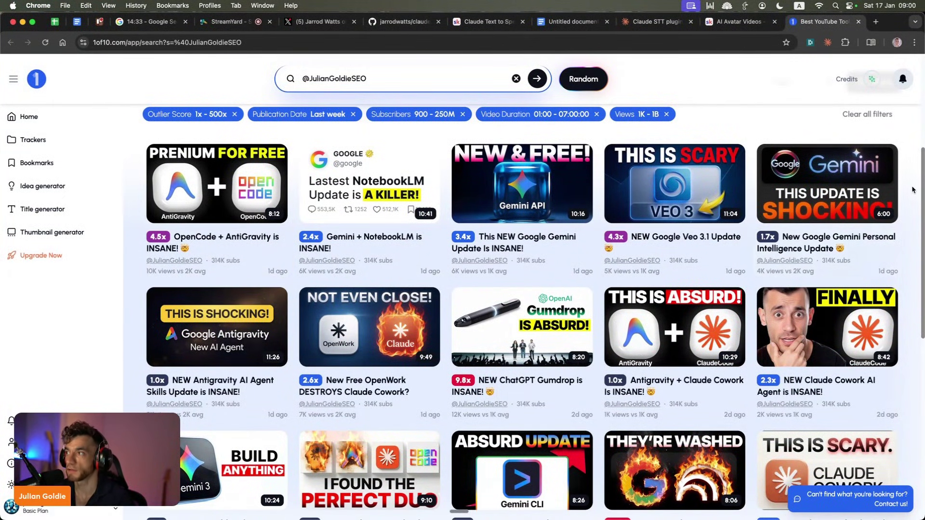
pyautogui.scroll(-4, 891, 222)
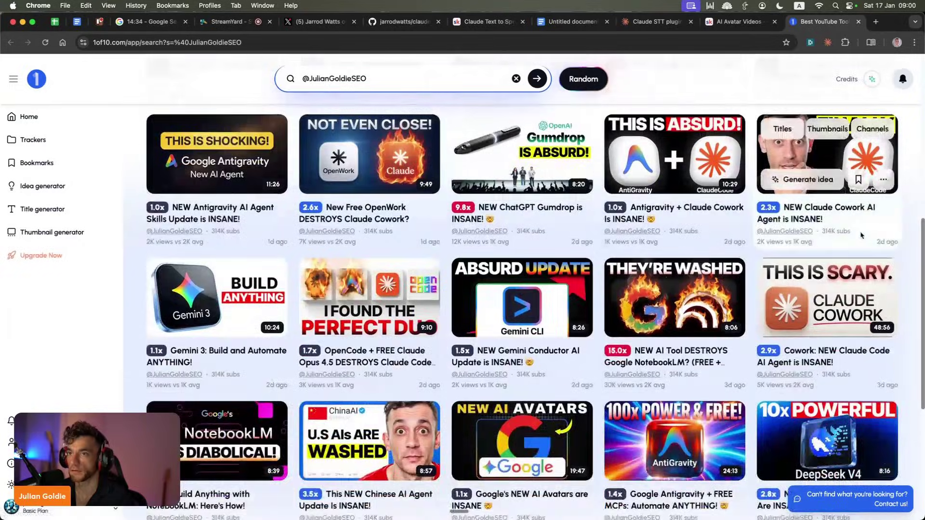
pyautogui.moveTo(924, 260); pyautogui.dragTo(505, 260)
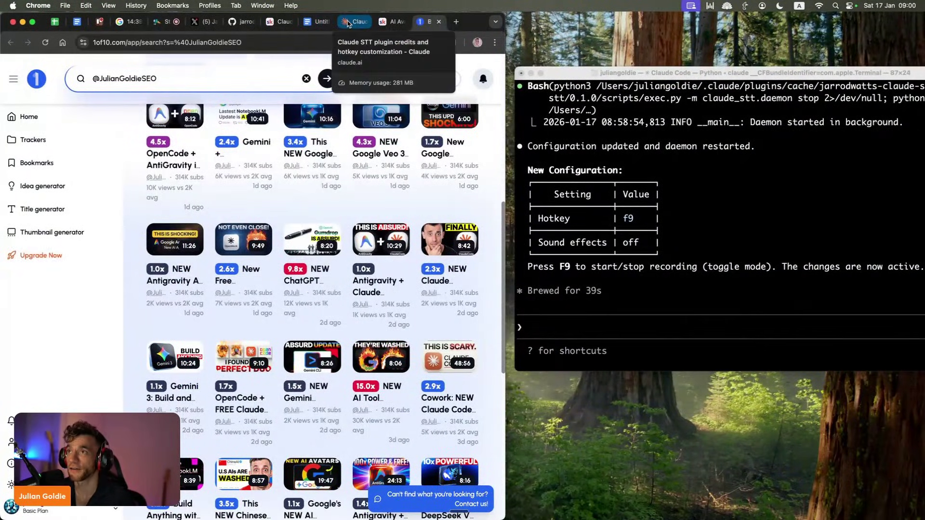
# - Close the Skool and 1of10 tabs and review the claude-stt settings table in Terminal
pyautogui.click(382, 22)
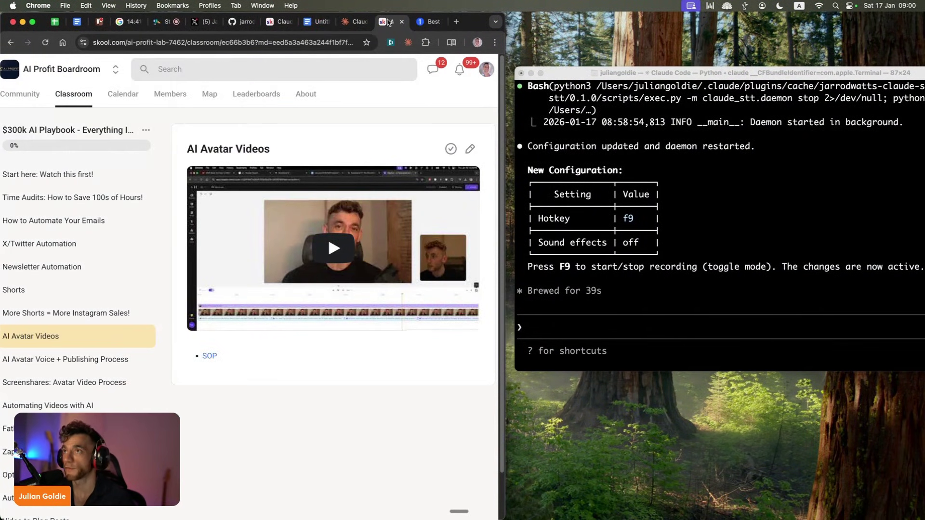
pyautogui.press('super+w')
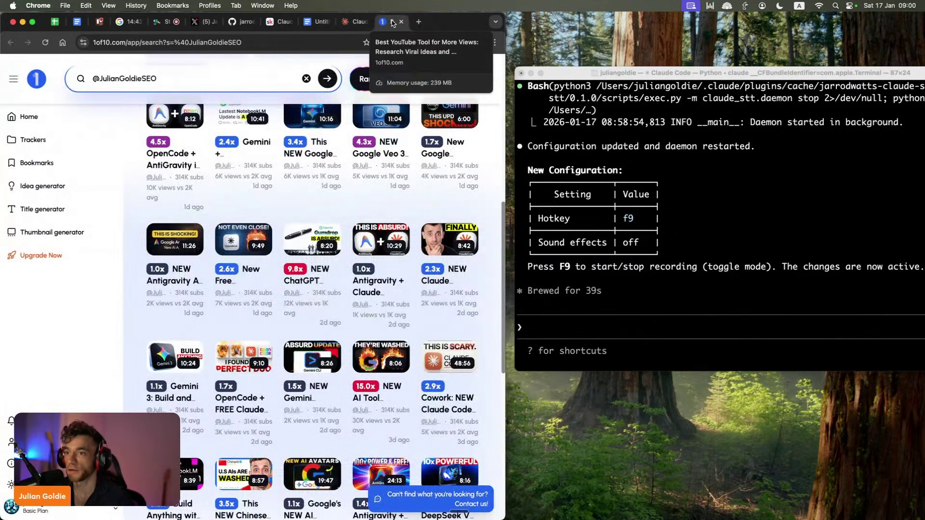
pyautogui.click(401, 22)
pyautogui.click(587, 232)
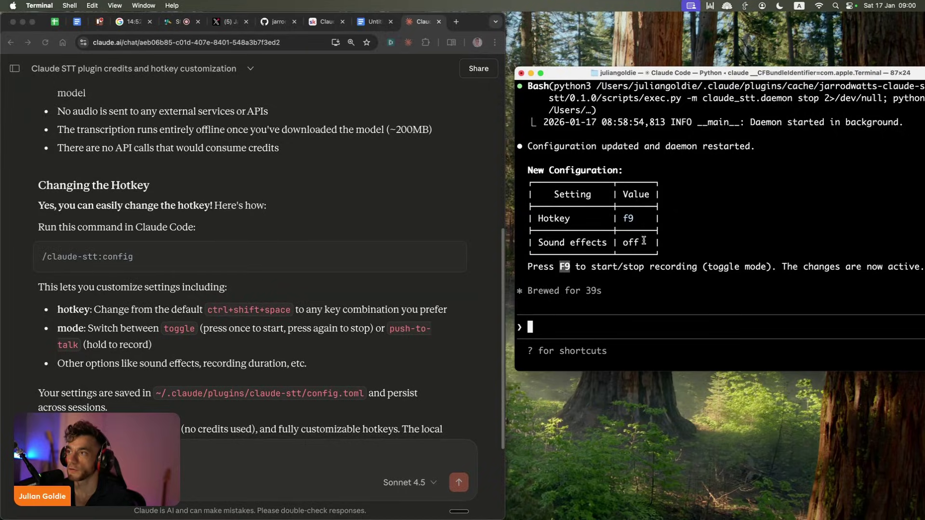
pyautogui.moveTo(643, 241); pyautogui.dragTo(528, 243)
pyautogui.click(384, 190)
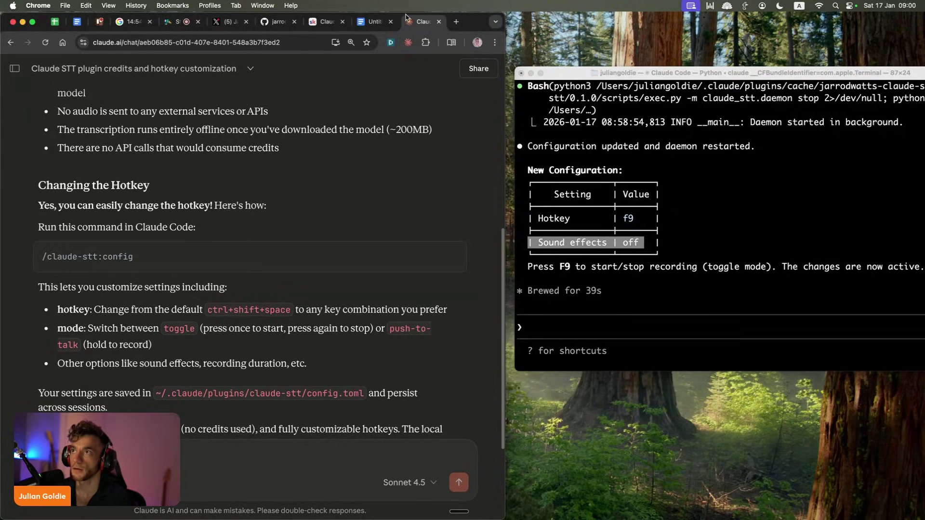
pyautogui.doubleClick(475, 24)
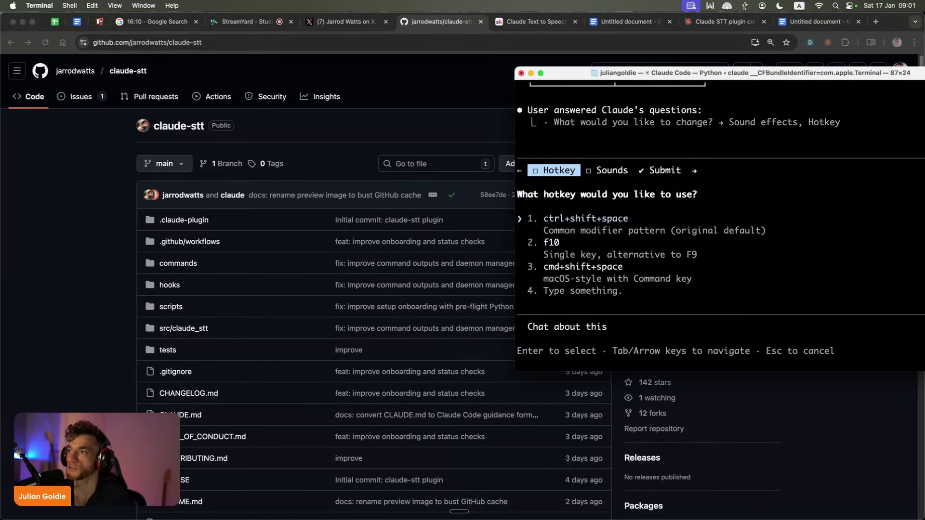
# - Choose ctrl+shift+space as the hotkey, turn sound effects On, and submit the answers
pyautogui.press('Return')
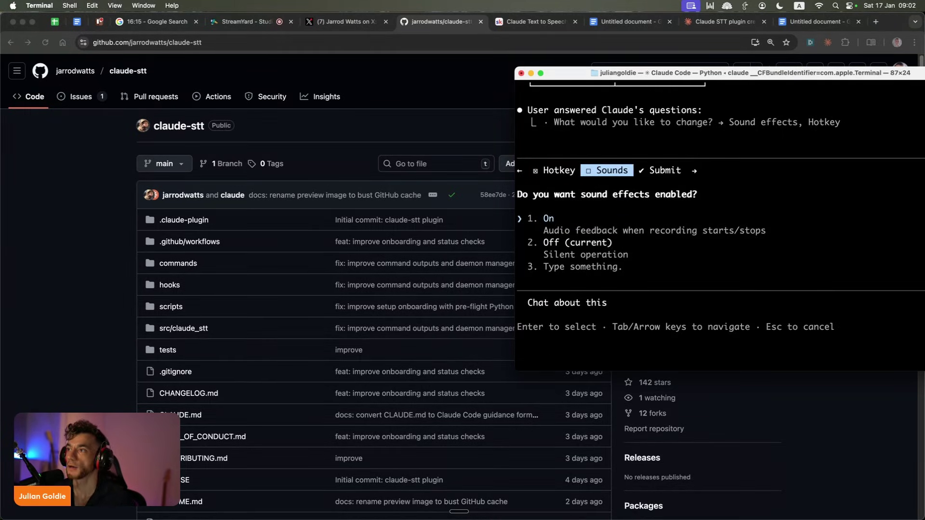
pyautogui.press('Return')
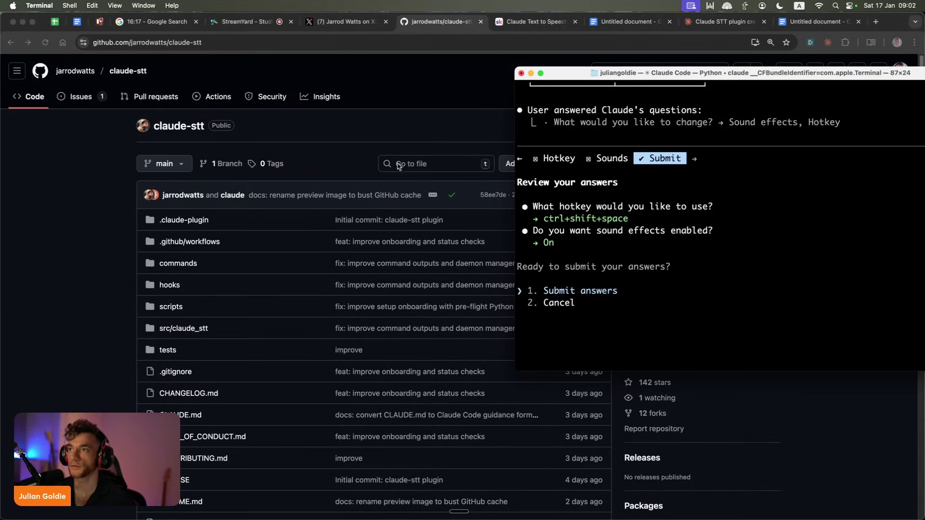
pyautogui.press('Return')
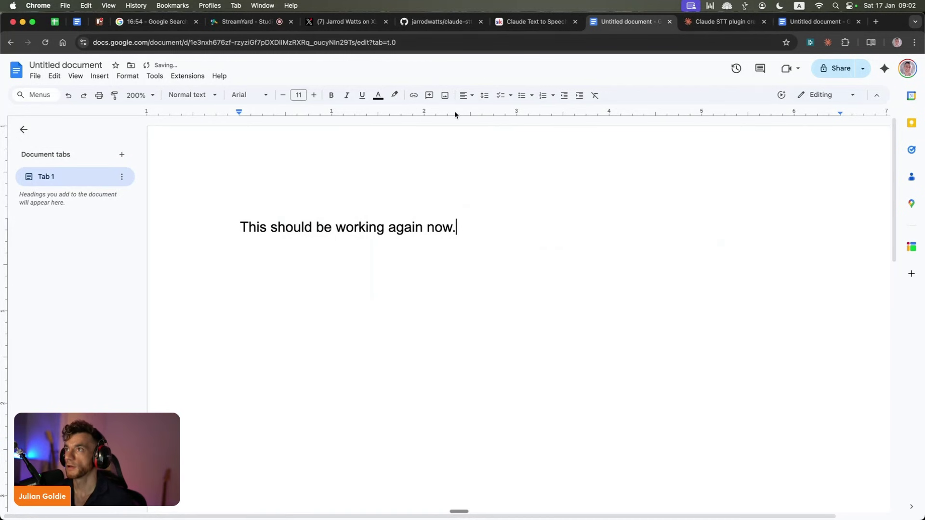
# - Scroll through the Claude Speech-to-text post's install steps on X, then switch to the claude-stt repository
pyautogui.click(359, 22)
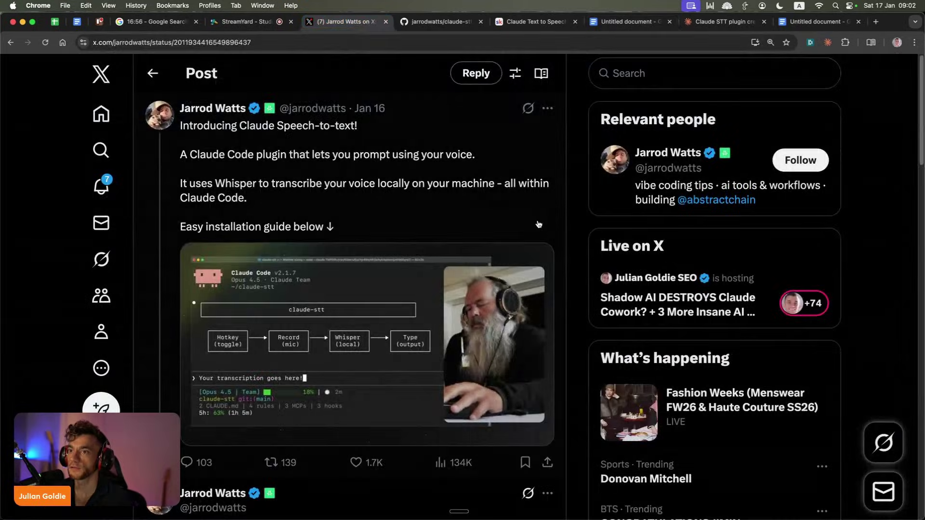
pyautogui.scroll(-5, 557, 272)
pyautogui.scroll(-6, 558, 246)
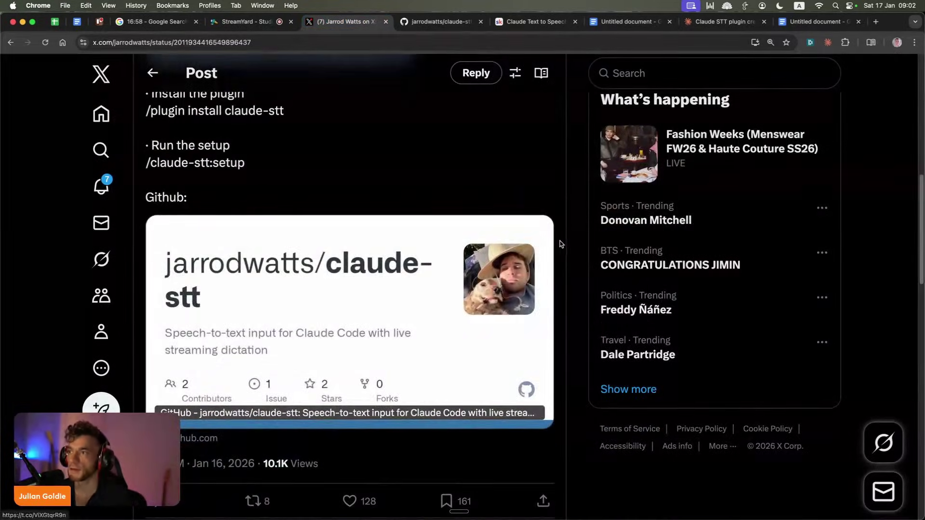
pyautogui.scroll(-6, 565, 289)
pyautogui.scroll(10, 581, 308)
pyautogui.scroll(5, 582, 299)
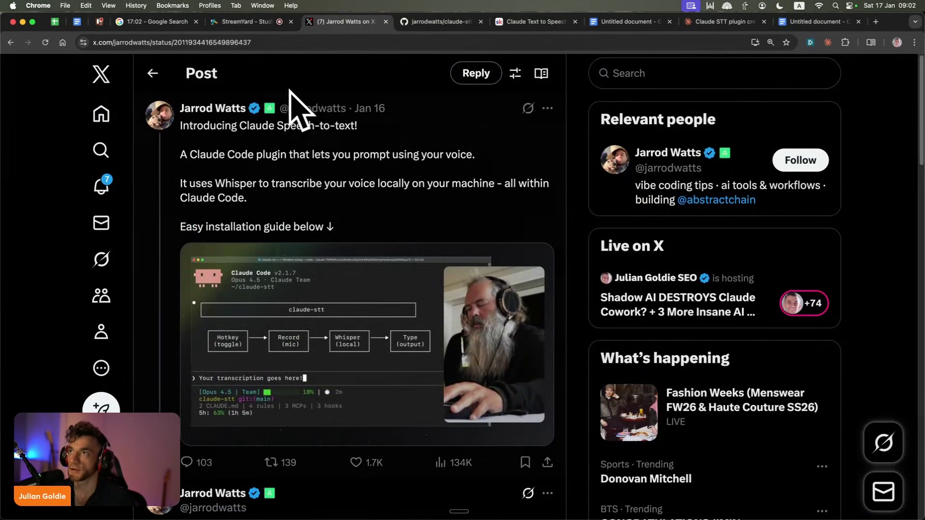
pyautogui.click(441, 22)
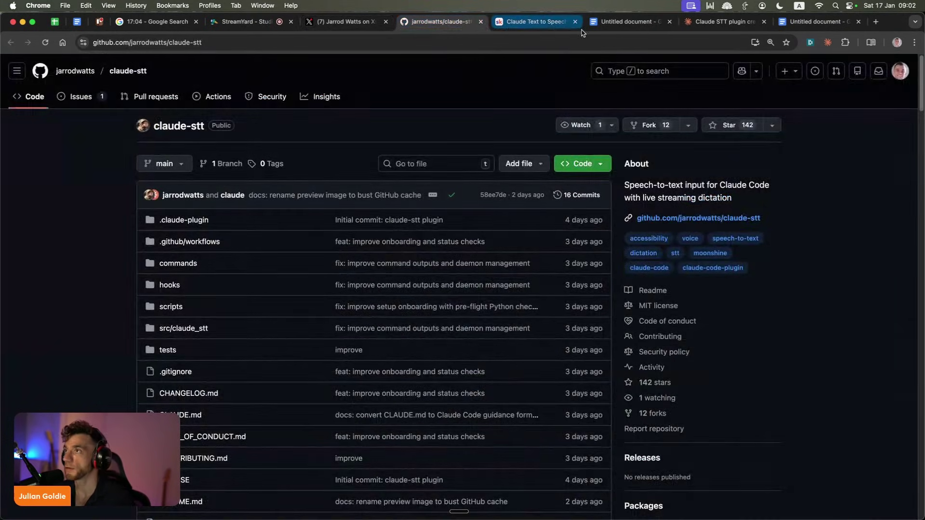
# - Switch to the Claude Text to Speech Method lesson tab and select its title
pyautogui.click(534, 22)
pyautogui.moveTo(392, 143); pyautogui.dragTo(518, 149)
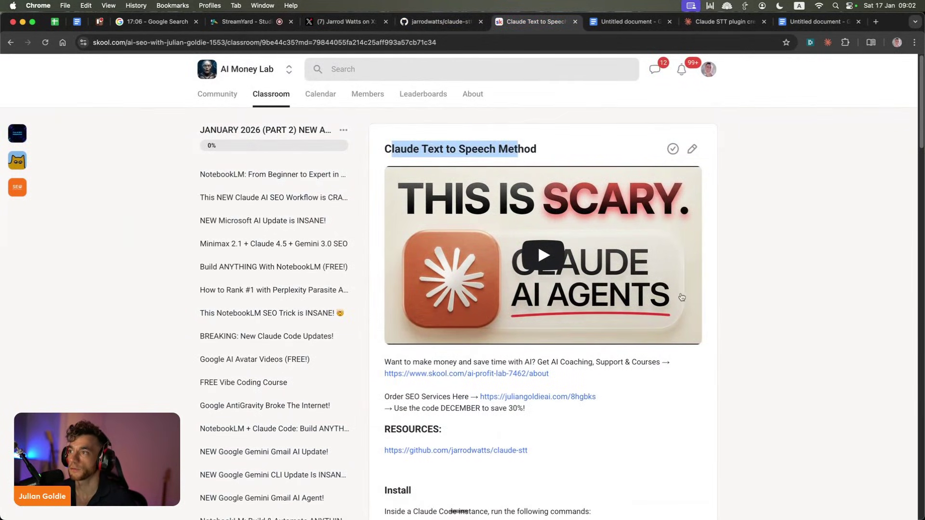
pyautogui.scroll(-5, 631, 302)
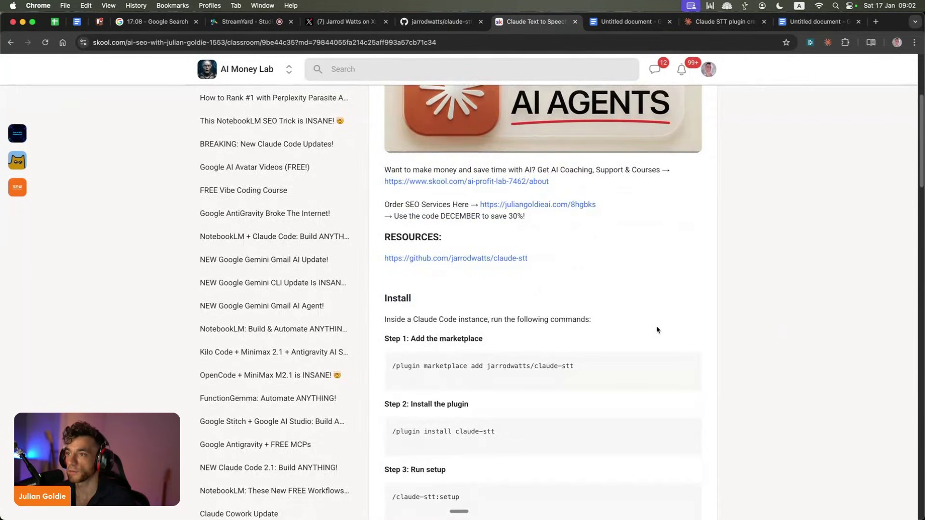
pyautogui.scroll(-5, 667, 331)
pyautogui.scroll(10, 582, 198)
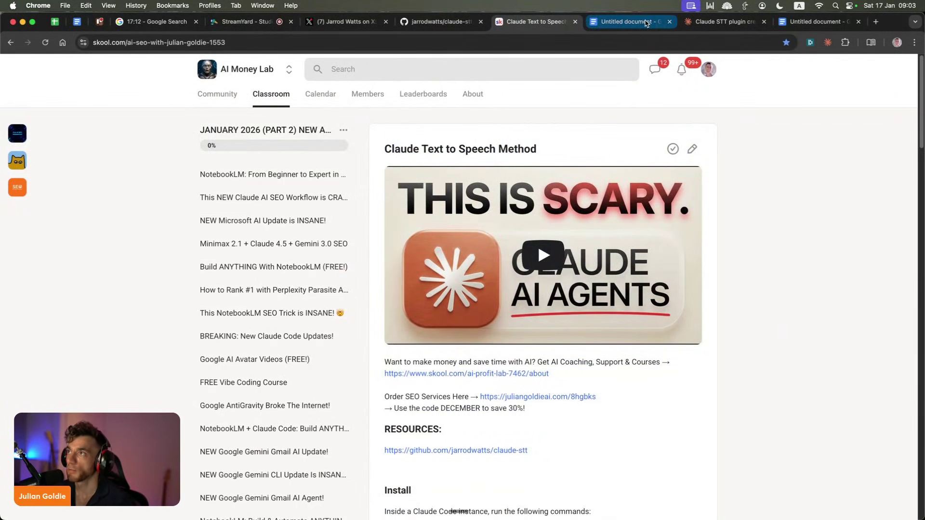
# - Close the three leftover browser tabs to the right of the lesson
pyautogui.click(669, 21)
pyautogui.click(669, 22)
pyautogui.click(669, 21)
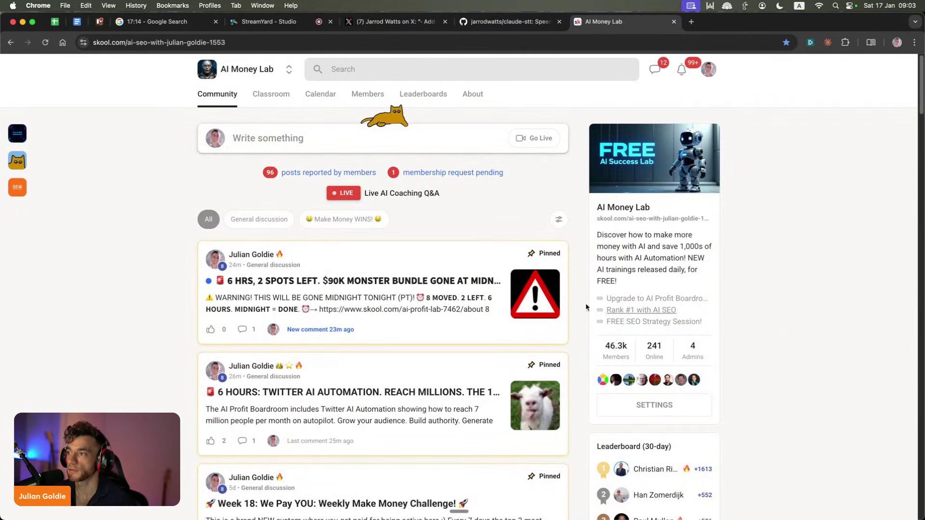
pyautogui.scroll(-15, 551, 321)
pyautogui.scroll(8, 574, 333)
pyautogui.scroll(7, 560, 250)
pyautogui.scroll(-3, 267, 90)
pyautogui.scroll(3, 266, 89)
# - Reopen the Claude Text to Speech Method lesson from the classroom course grid and select its title
pyautogui.click(277, 93)
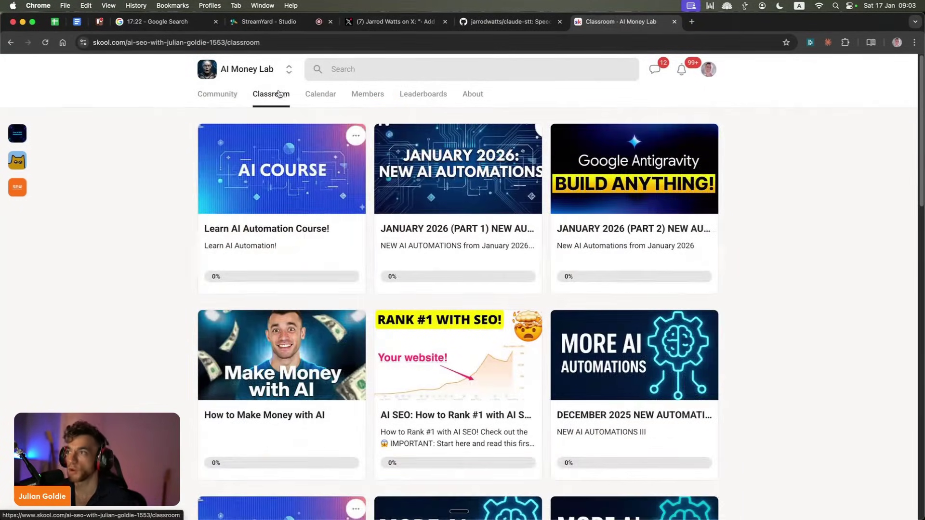
pyautogui.click(631, 215)
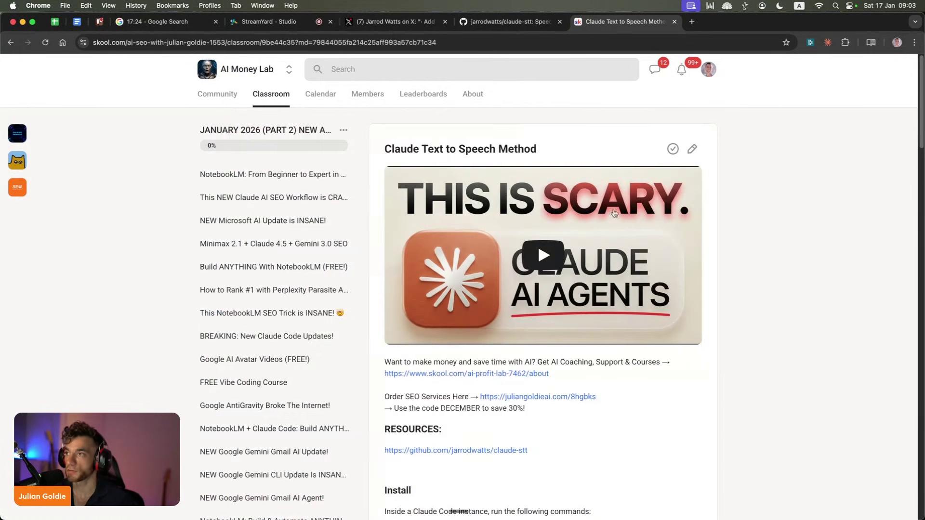
pyautogui.moveTo(385, 141); pyautogui.dragTo(569, 162)
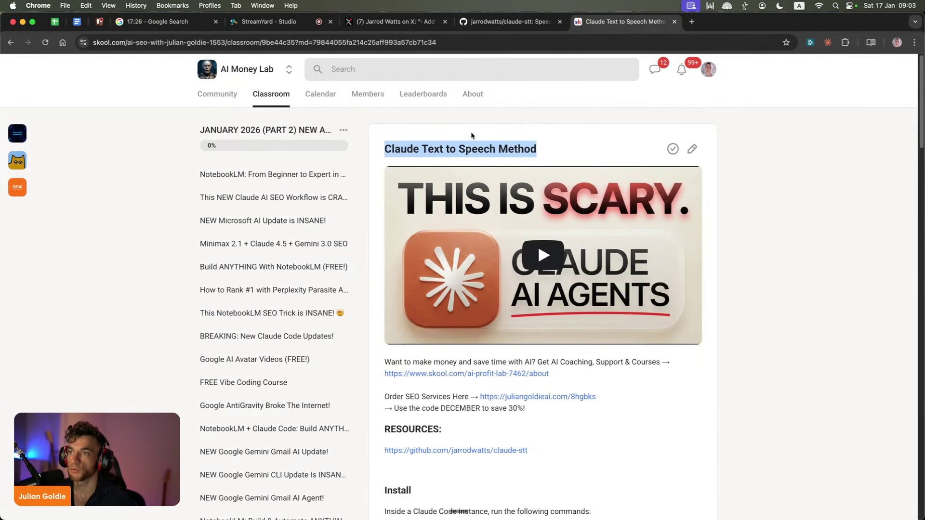
pyautogui.scroll(-6, 506, 240)
pyautogui.scroll(6, 506, 240)
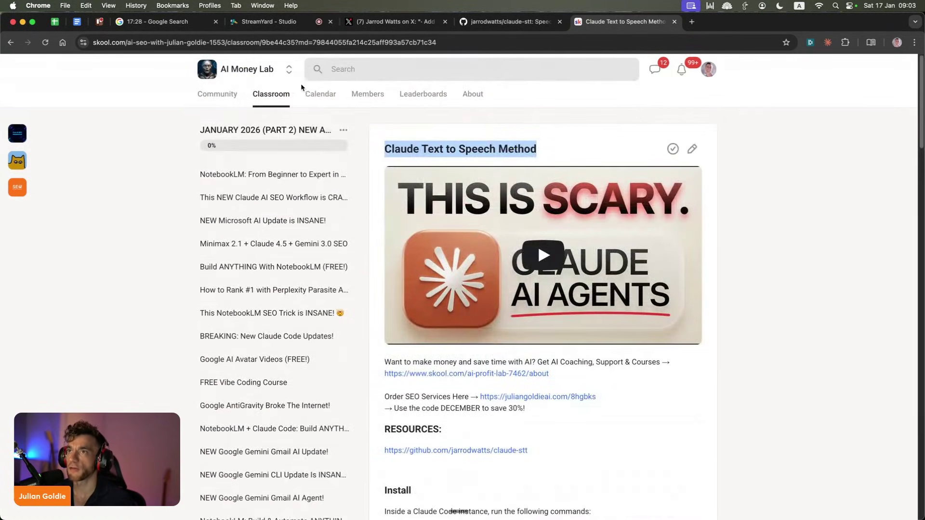
# - Go to the AI Profit Boardroom community's About page and zoom it to 125%
pyautogui.press('cmd+l')
pyautogui.write('ai')
pyautogui.press('Return')
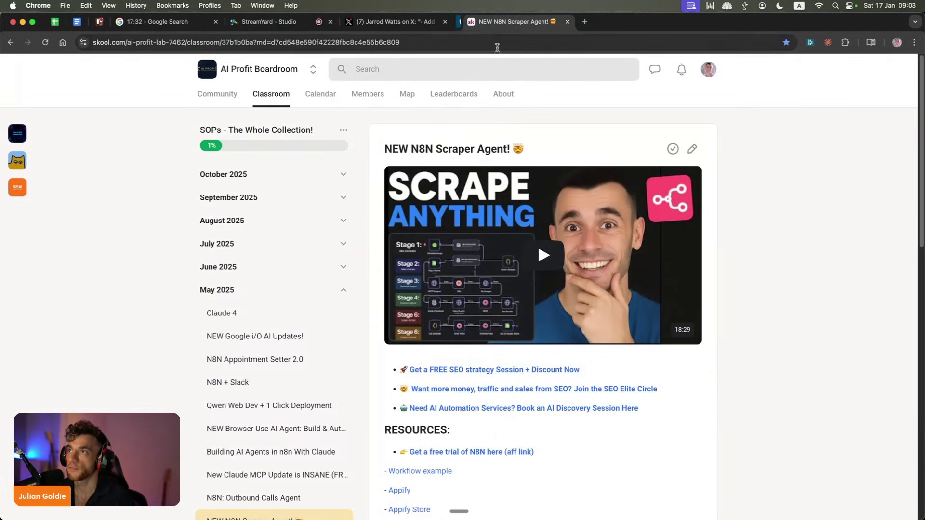
pyautogui.click(498, 83)
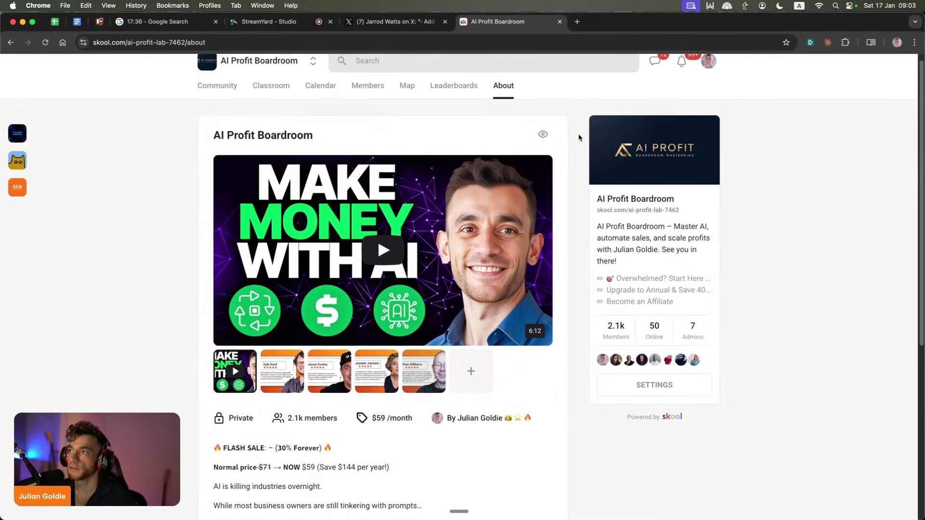
pyautogui.press('super+equal')
pyautogui.press('super+equal')
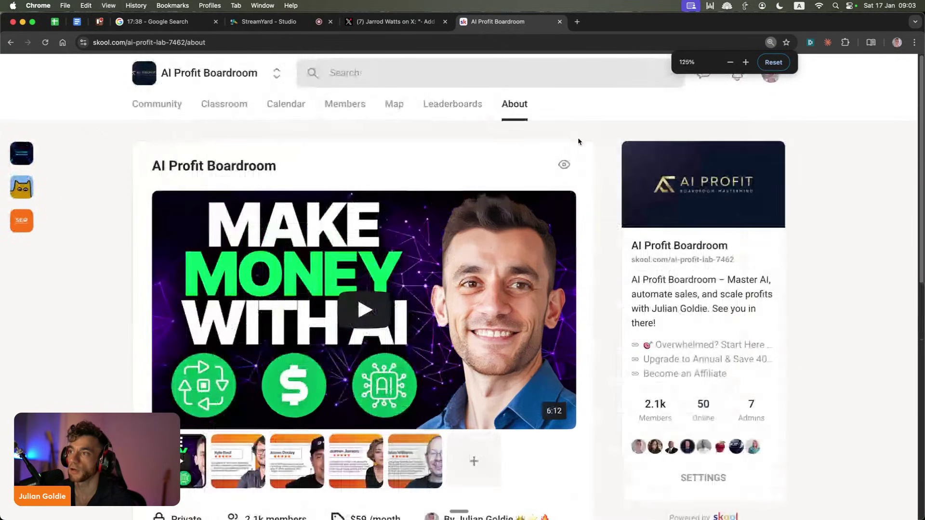
pyautogui.scroll(2, 366, 89)
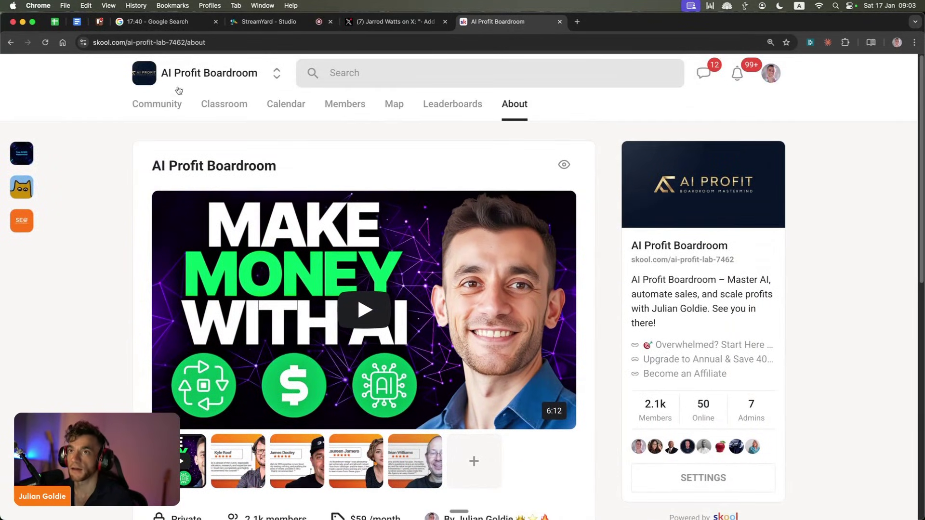
# - Check the Classroom grid, then browse the Community feed's pinned posts
pyautogui.click(174, 115)
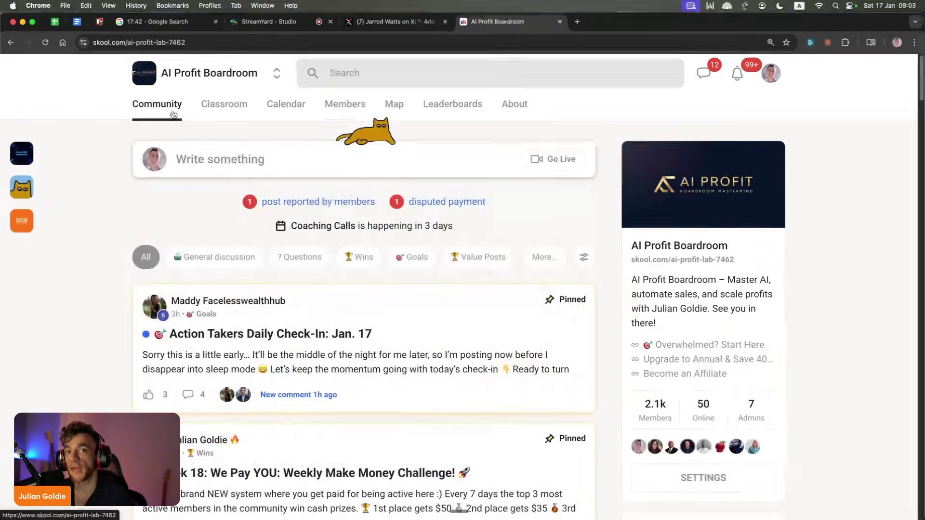
pyautogui.click(224, 104)
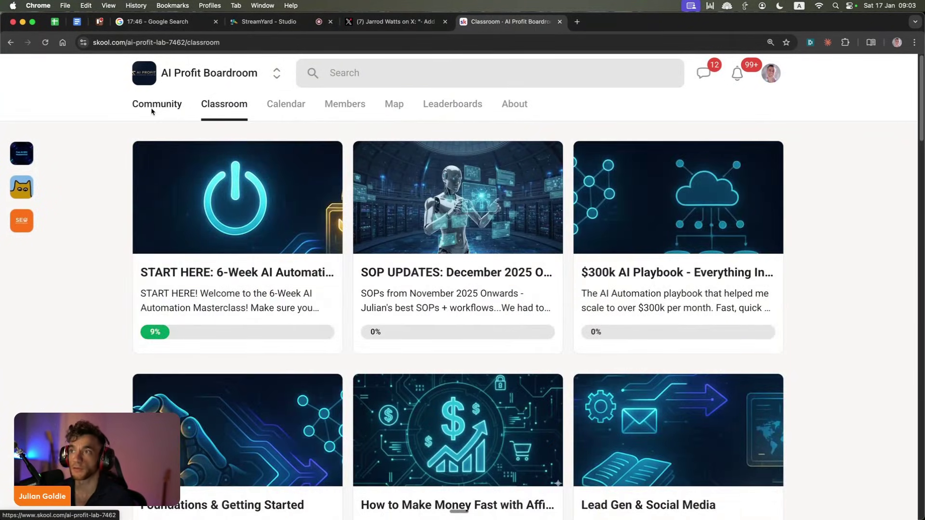
pyautogui.click(143, 114)
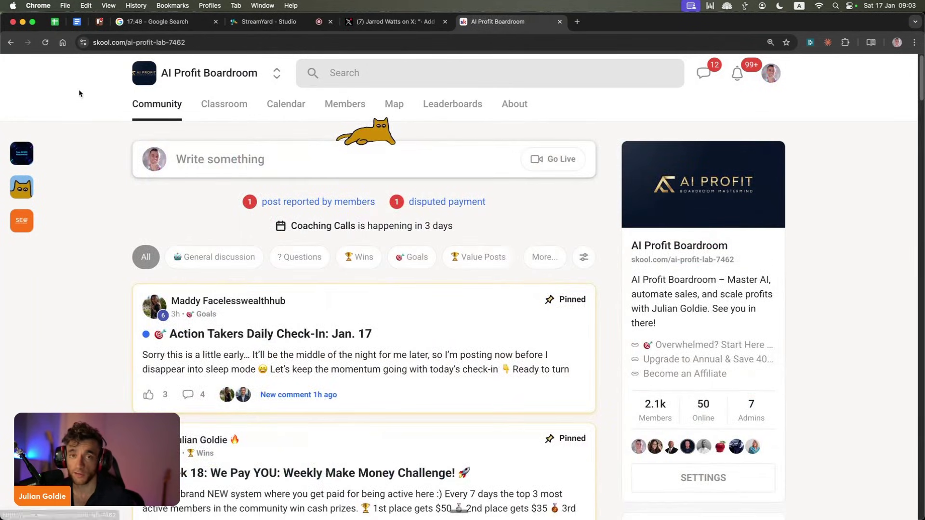
pyautogui.scroll(-3, 175, 161)
pyautogui.scroll(-5, 203, 201)
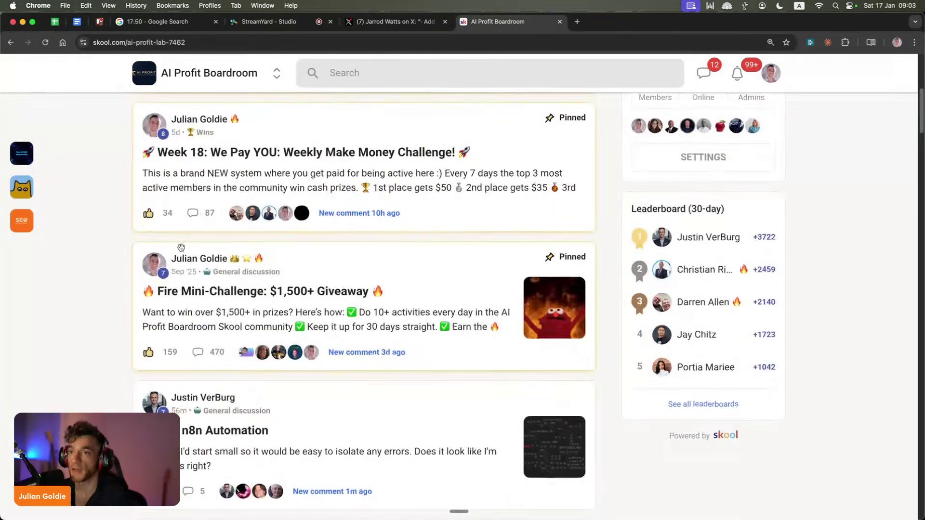
pyautogui.scroll(7, 175, 233)
pyautogui.scroll(-5, 174, 237)
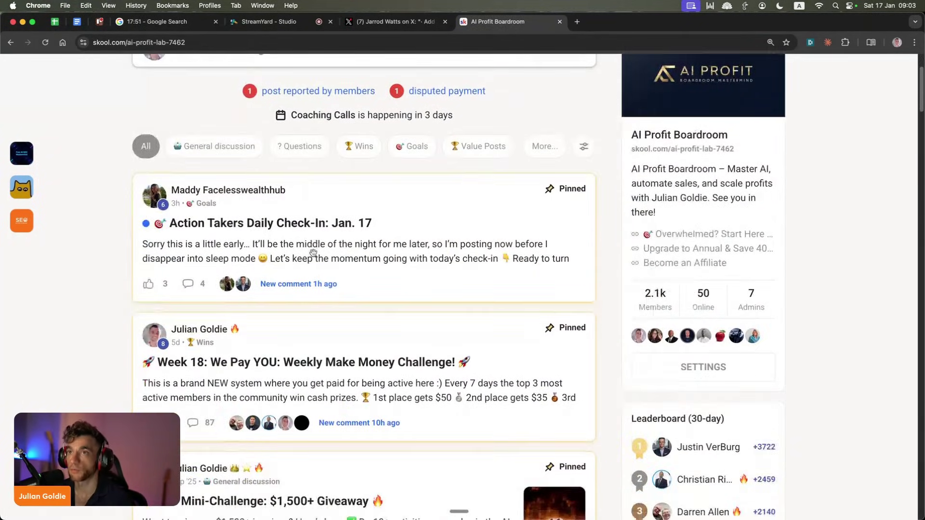
pyautogui.scroll(-8, 313, 253)
pyautogui.scroll(12, 289, 222)
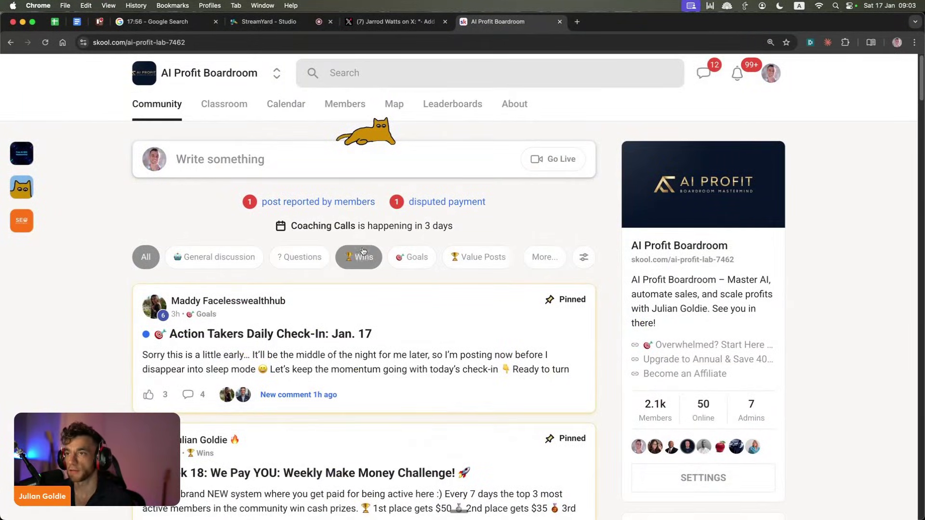
pyautogui.click(270, 106)
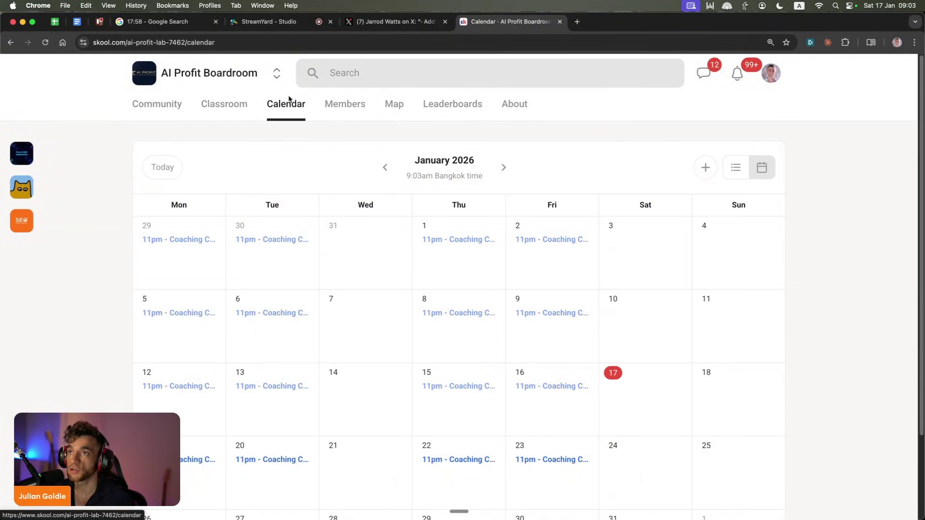
pyautogui.click(224, 107)
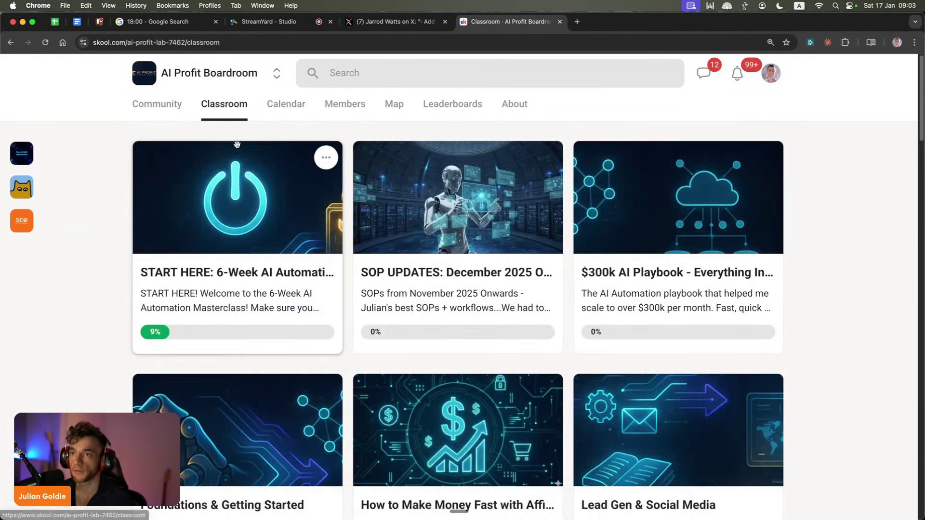
pyautogui.click(182, 153)
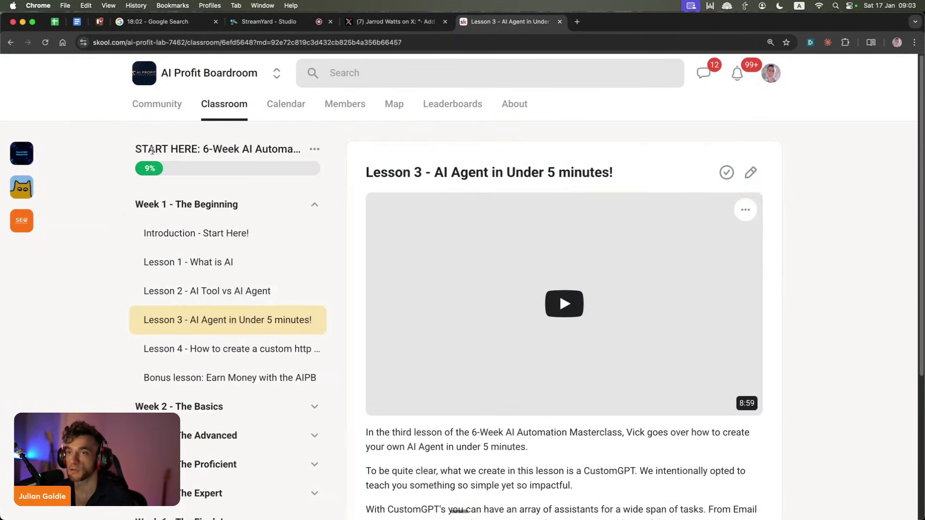
pyautogui.moveTo(120, 321); pyautogui.dragTo(296, 319)
pyautogui.scroll(-3, 238, 295)
pyautogui.scroll(3, 200, 325)
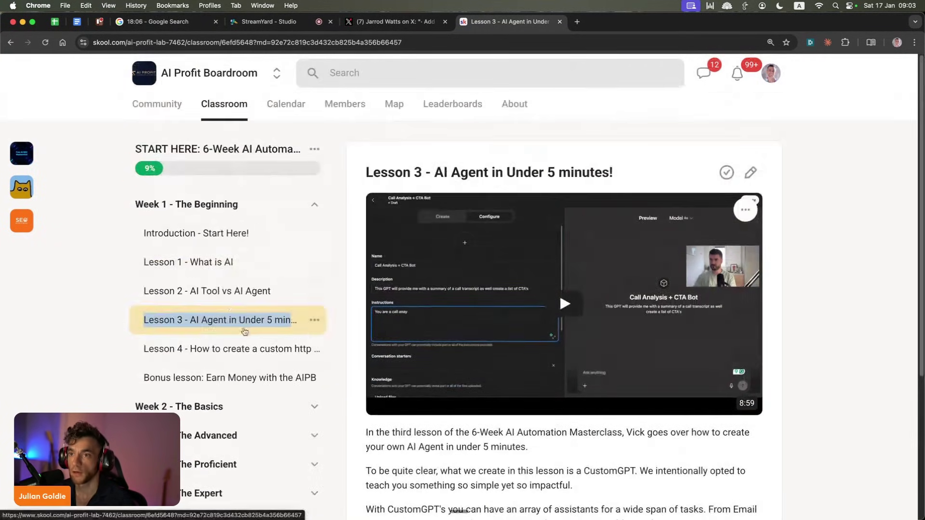
pyautogui.moveTo(366, 172); pyautogui.dragTo(621, 177)
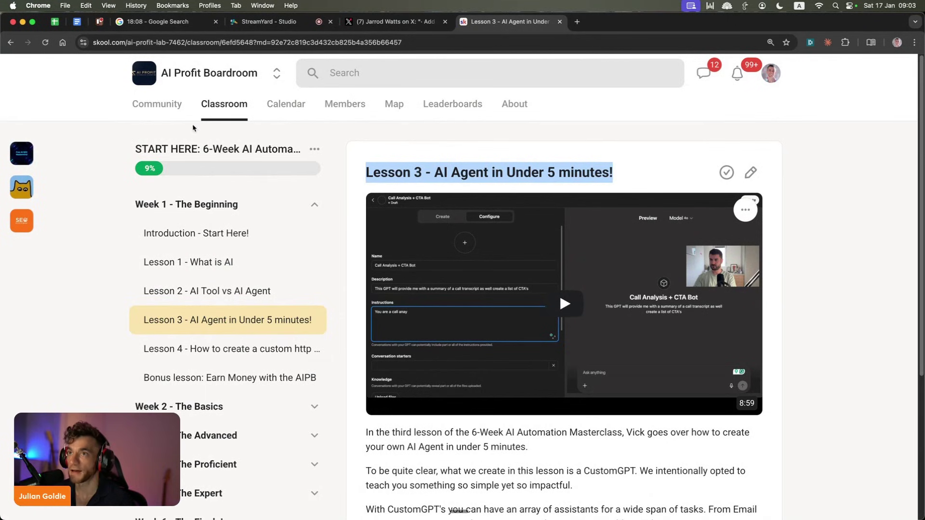
pyautogui.click(240, 111)
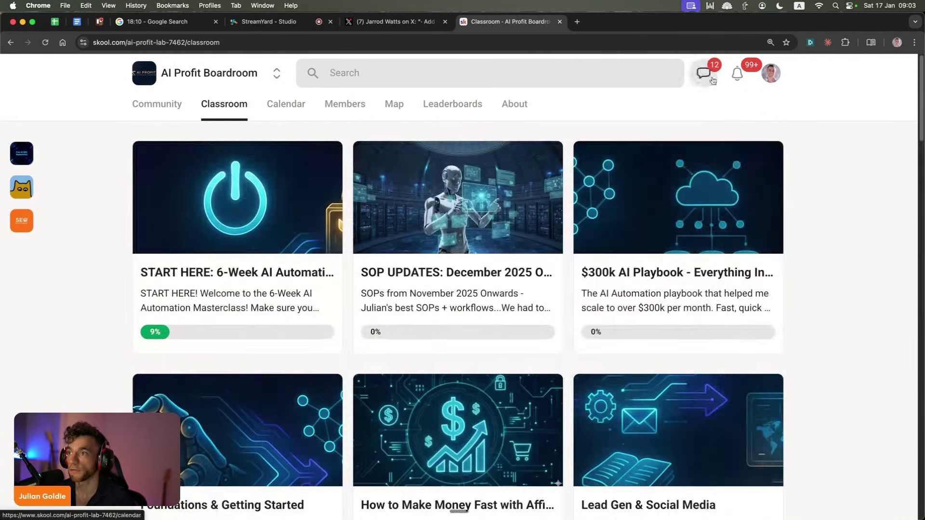
pyautogui.click(667, 217)
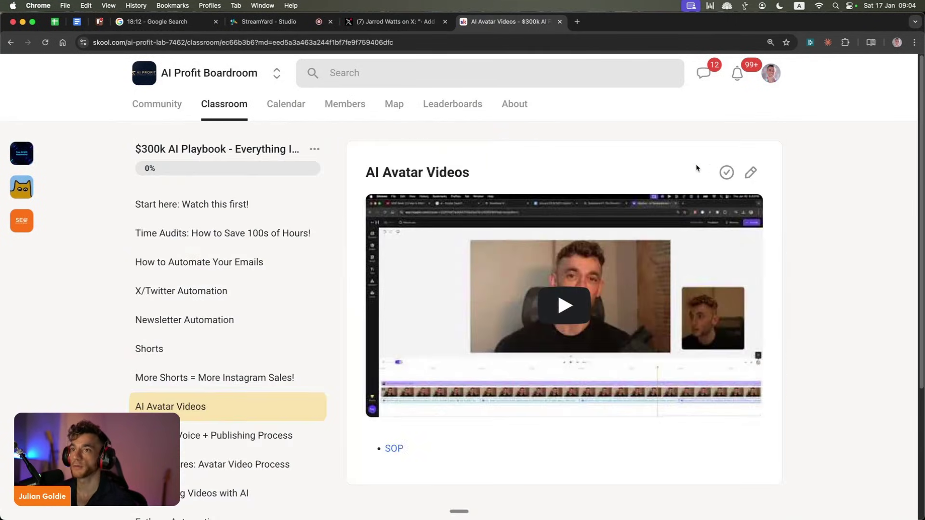
pyautogui.moveTo(353, 168); pyautogui.dragTo(477, 165)
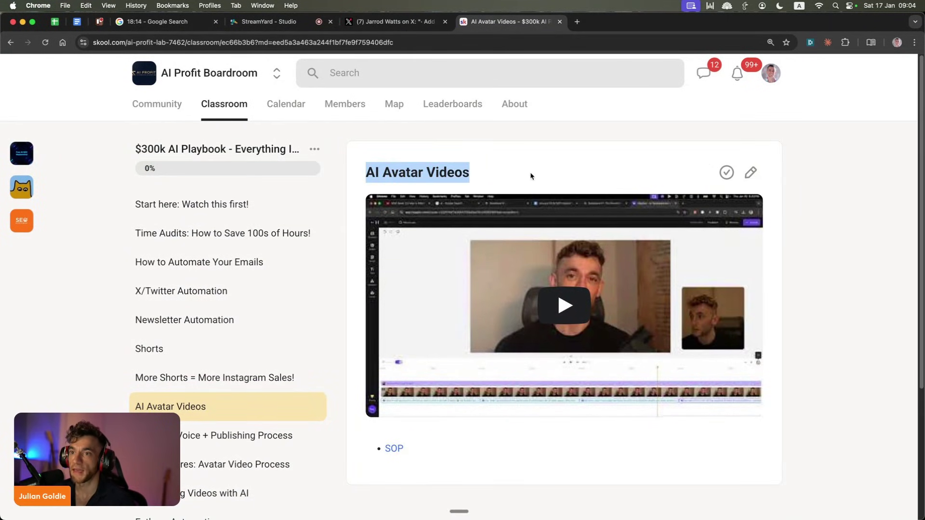
pyautogui.click(187, 293)
pyautogui.scroll(-5, 187, 294)
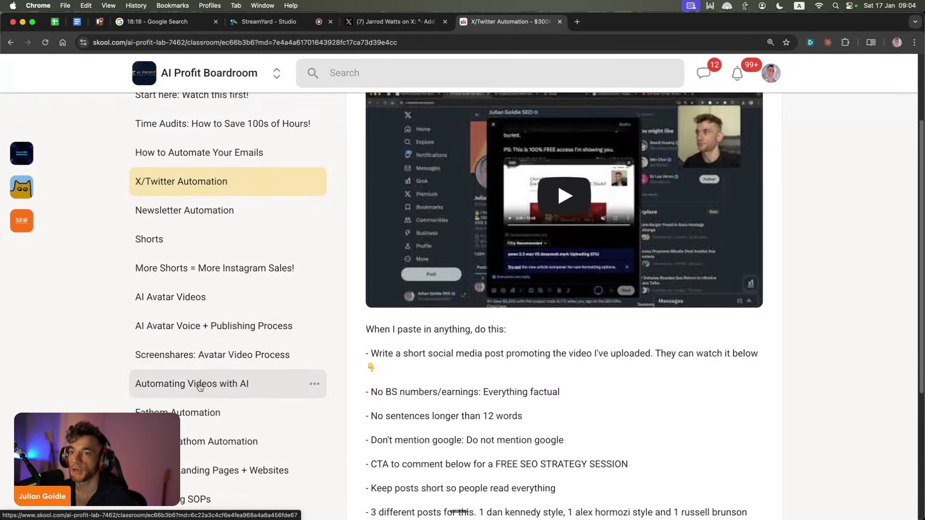
pyautogui.scroll(6, 200, 371)
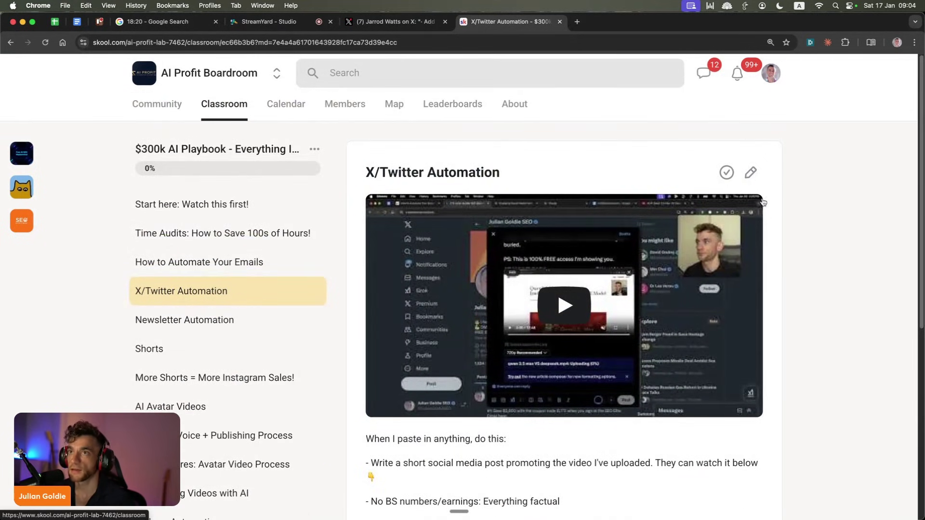
pyautogui.scroll(-5, 798, 241)
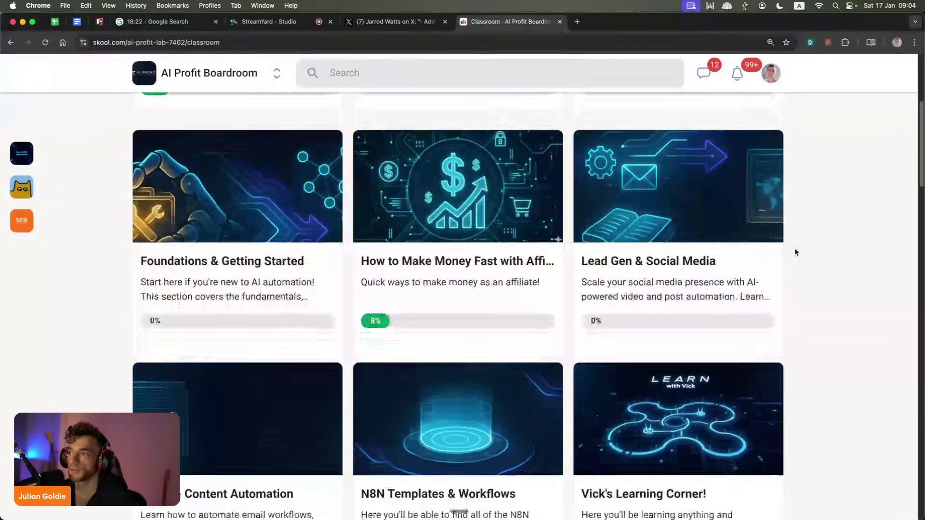
pyautogui.scroll(-8, 819, 256)
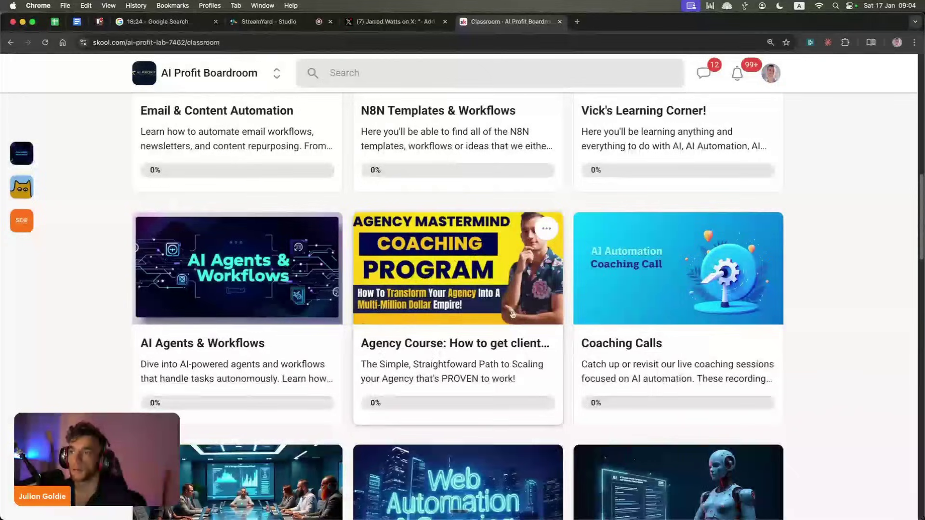
pyautogui.scroll(-4, 491, 305)
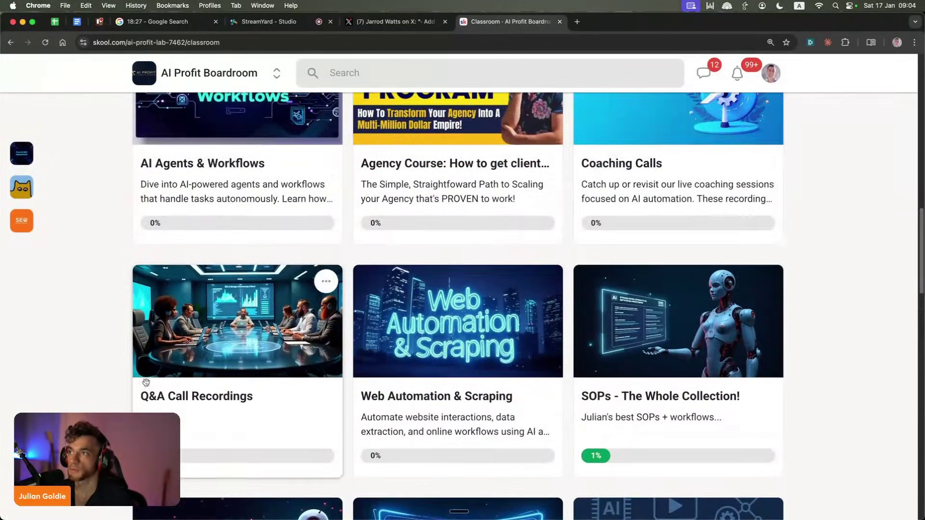
pyautogui.scroll(-5, 175, 316)
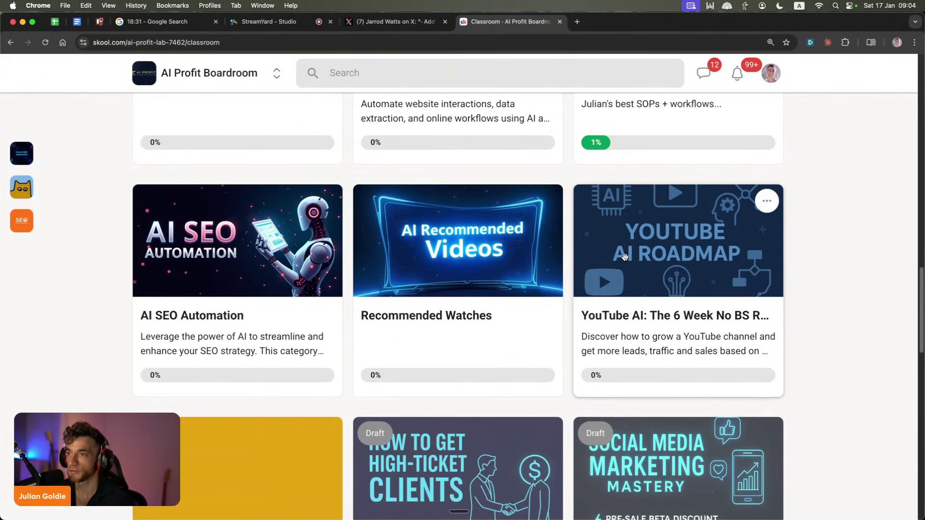
pyautogui.scroll(10, 297, 111)
pyautogui.click(144, 108)
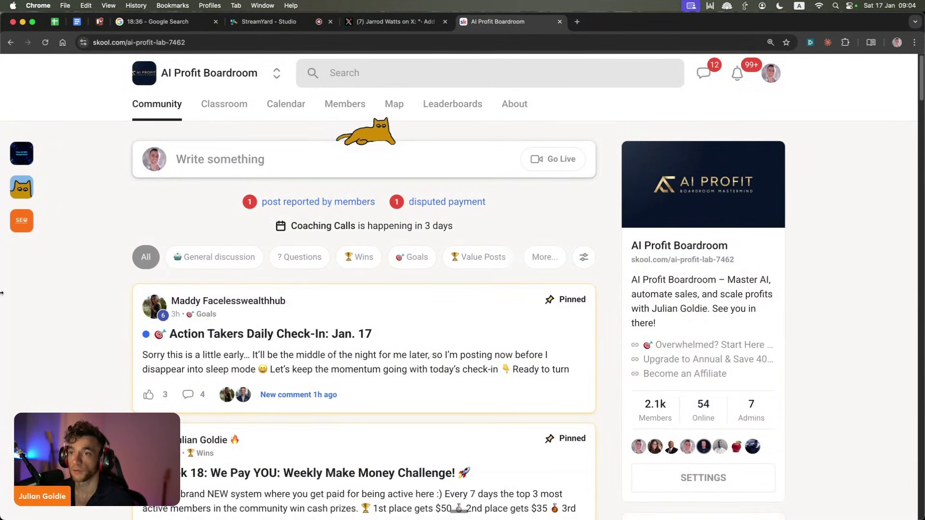
pyautogui.scroll(-10, 307, 368)
pyautogui.scroll(10, 310, 288)
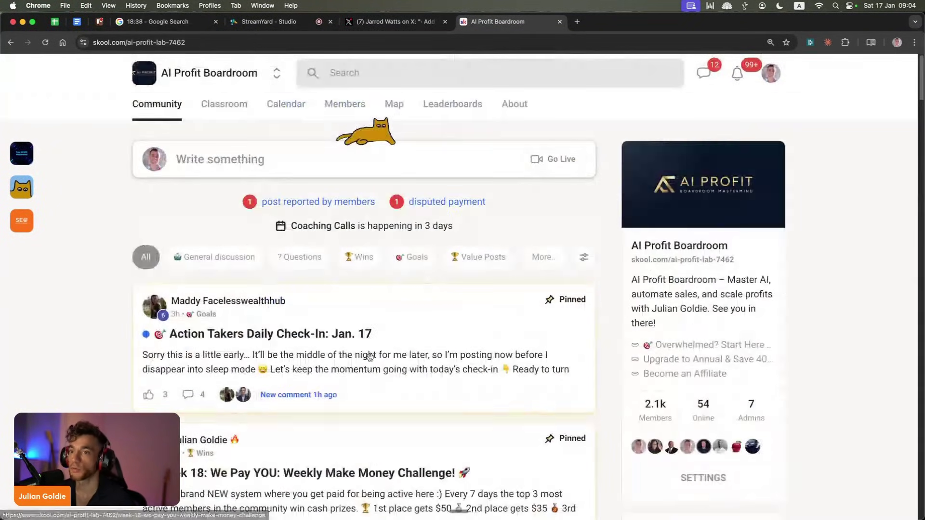